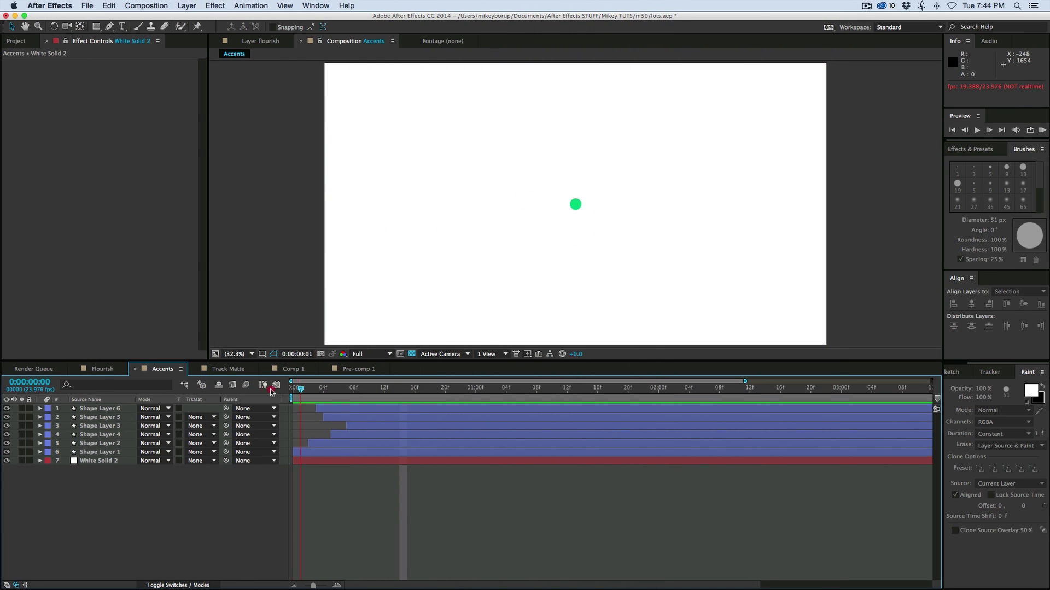
Preview the finished accent animation in the Accents composition several times from the first frame.
drag(270, 389, 262, 393)
key(space)
key(space)
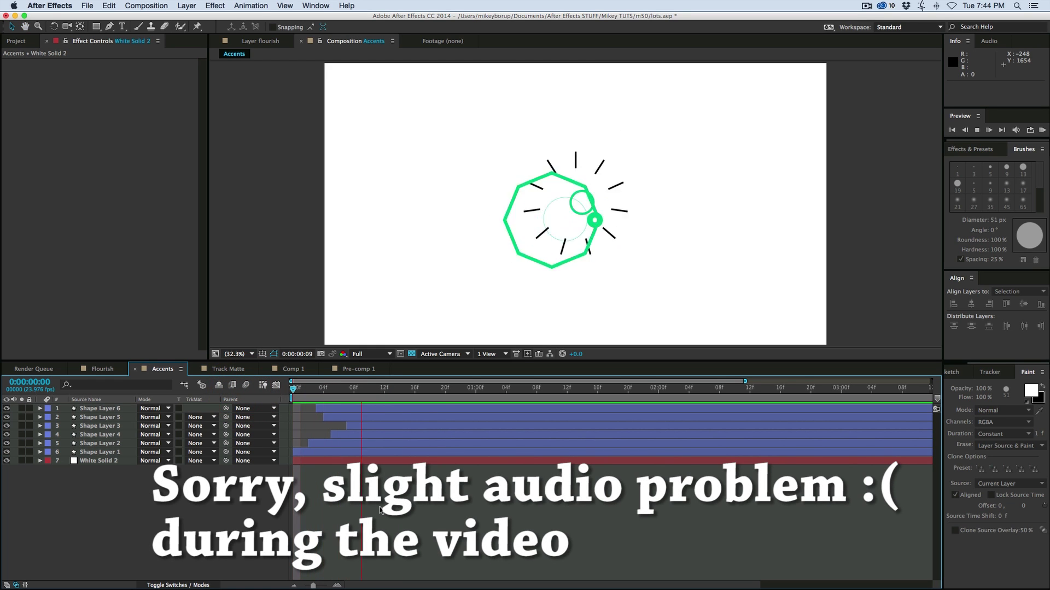
key(space)
drag(353, 390, 265, 389)
key(space)
key(space)
drag(387, 390, 292, 389)
click(229, 386)
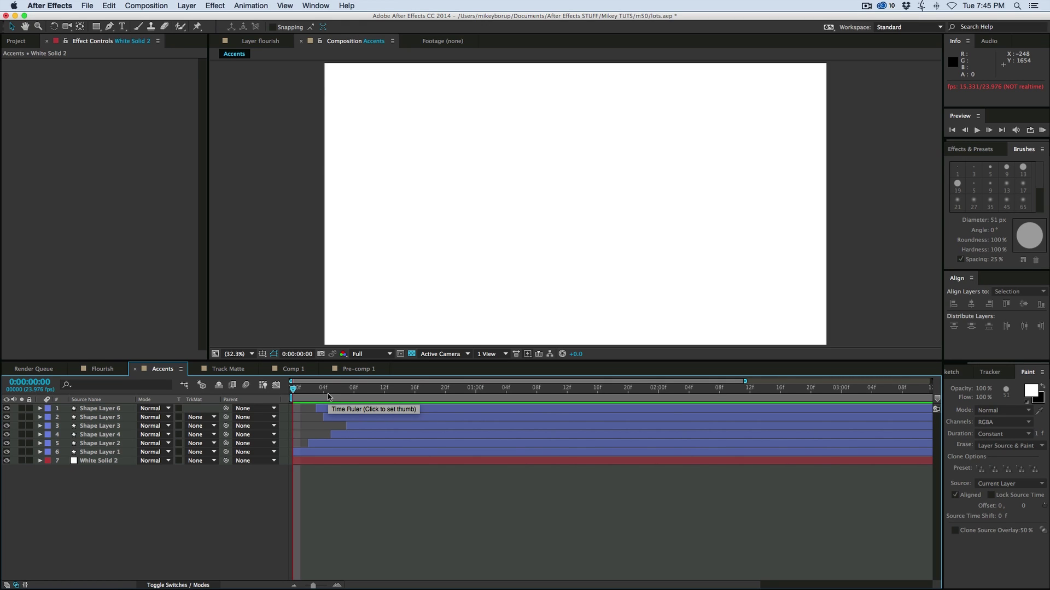
key(space)
Hide the existing shape layers and draw a large pentagon around the middle of the composition with the Polygon Tool.
click(205, 387)
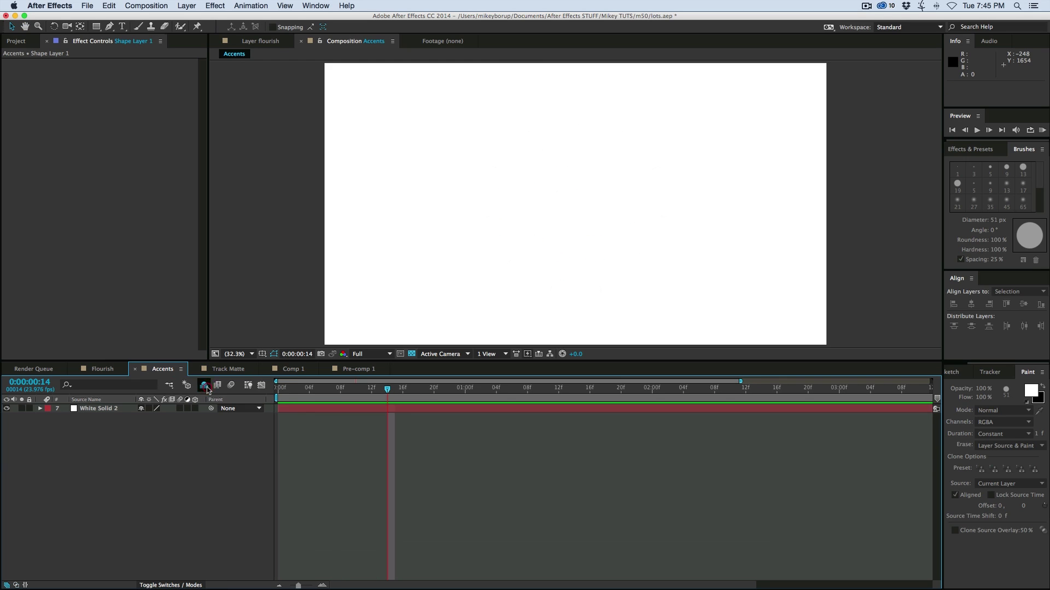
click(368, 462)
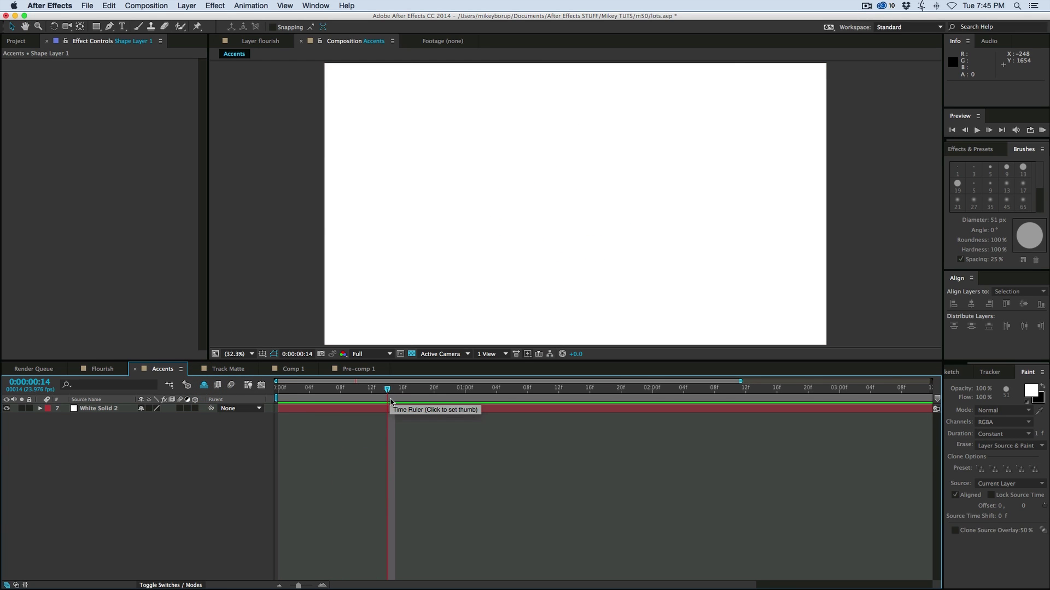
click(97, 27)
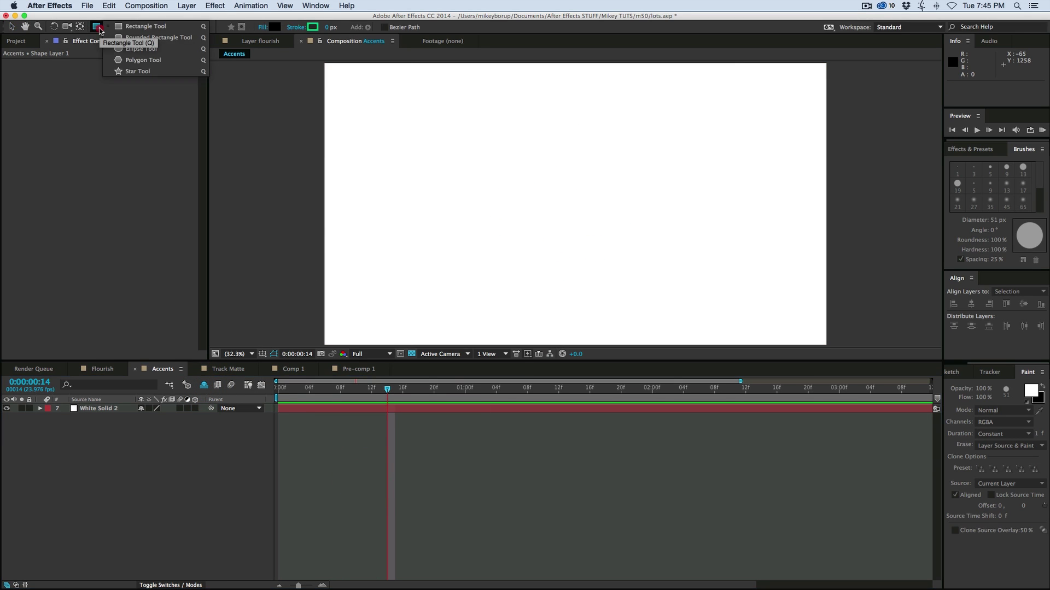
drag(100, 30, 135, 64)
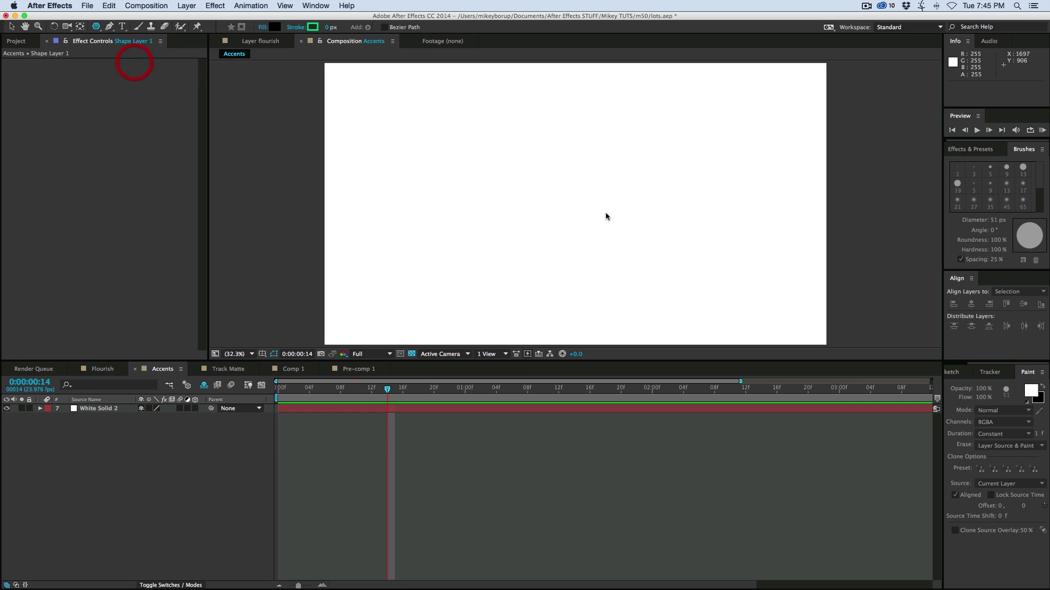
drag(579, 205, 675, 335)
click(58, 428)
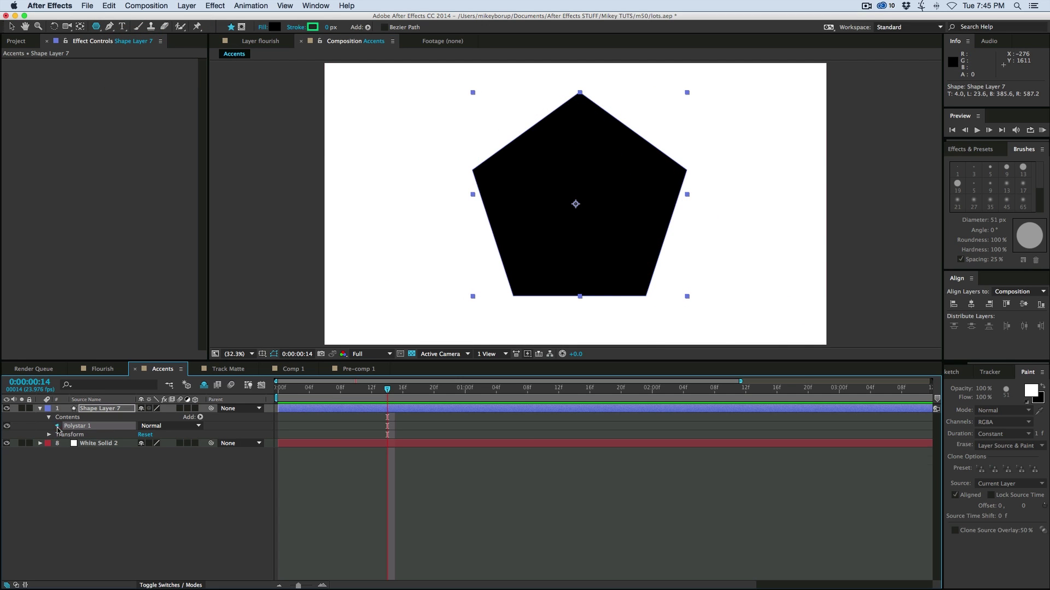
Centre the pentagon by setting its Polystar 1 transform position to 0,0, and show its path properties.
click(66, 461)
click(146, 478)
text(0)
key(Tab)
text(0)
key(Return)
click(66, 435)
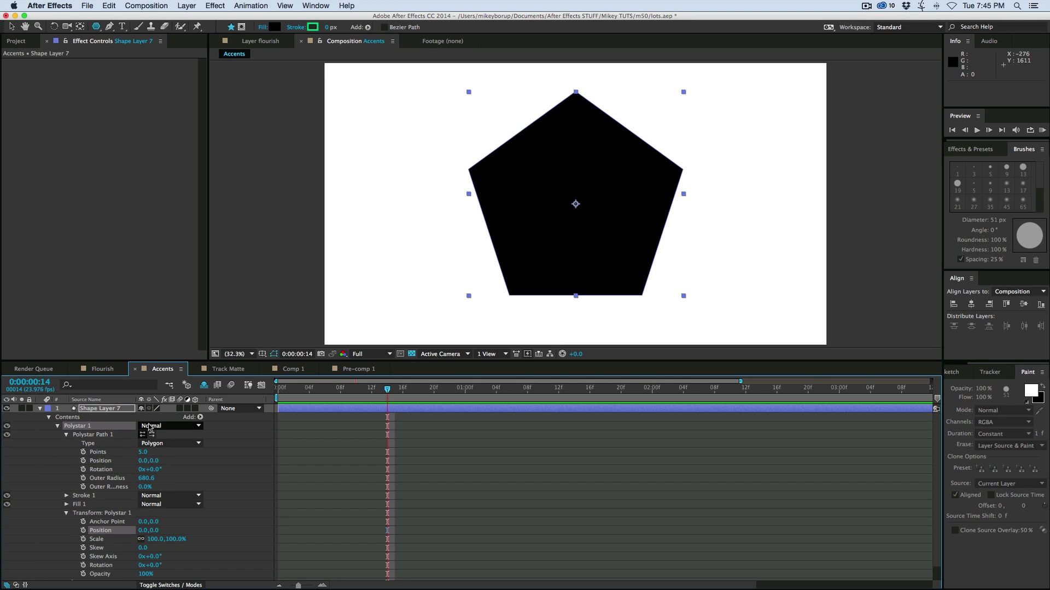
Turn the pentagon into a triangle by setting its Points to 3, and delete its black fill.
drag(146, 451, 293, 459)
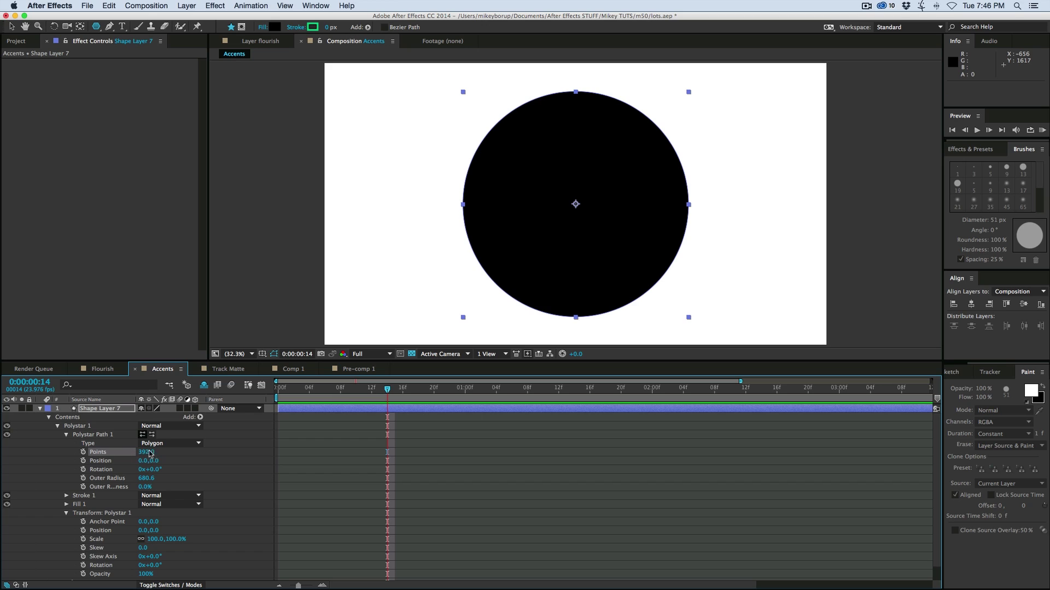
key(super+z)
drag(95, 448, 8, 443)
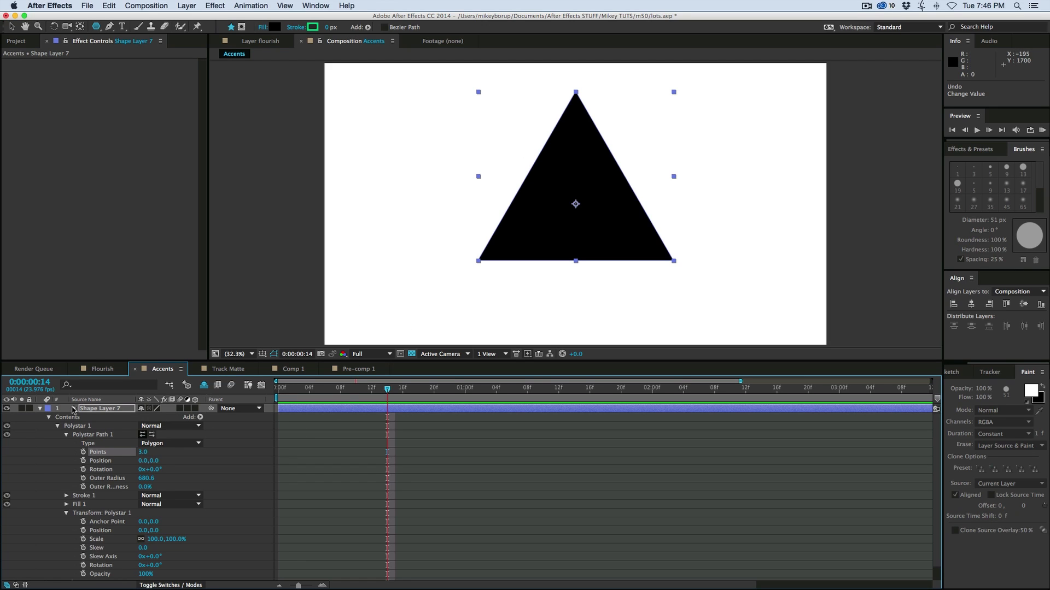
click(66, 514)
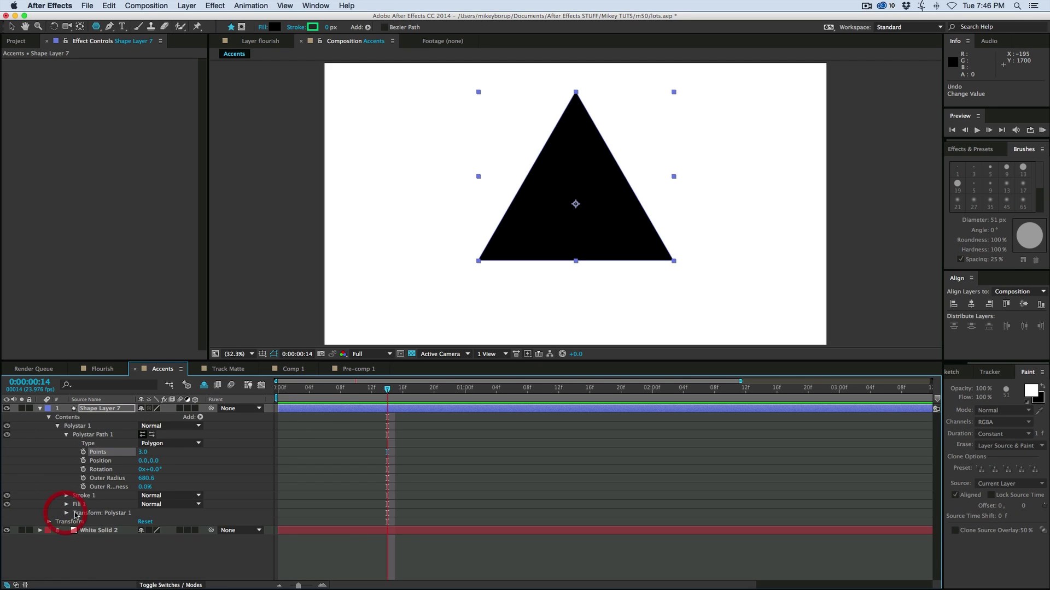
click(82, 504)
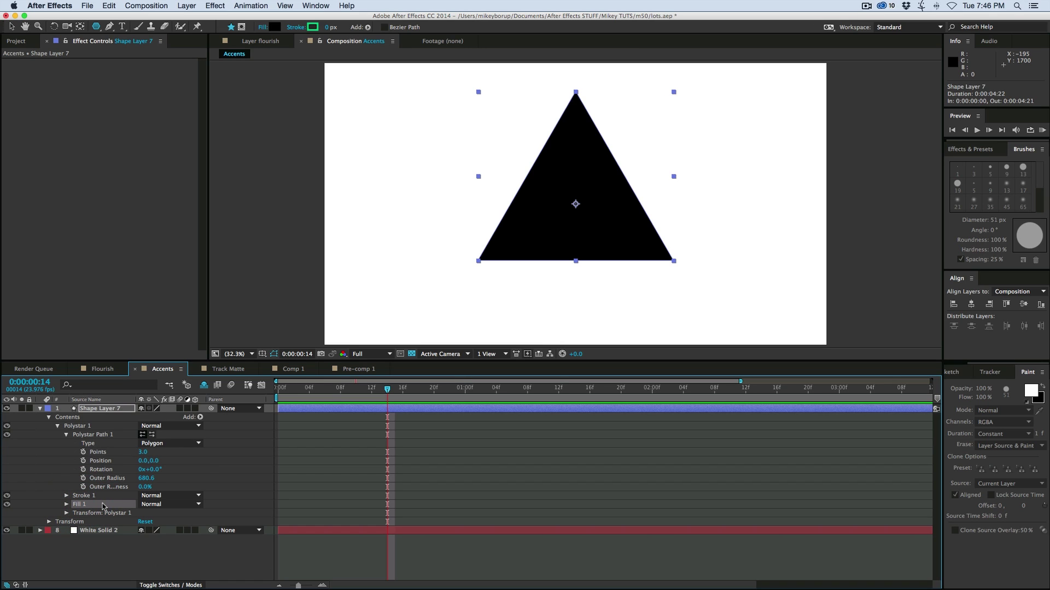
key(Delete)
Thicken the triangle's green stroke to about 162 px and return to the first frame.
click(66, 497)
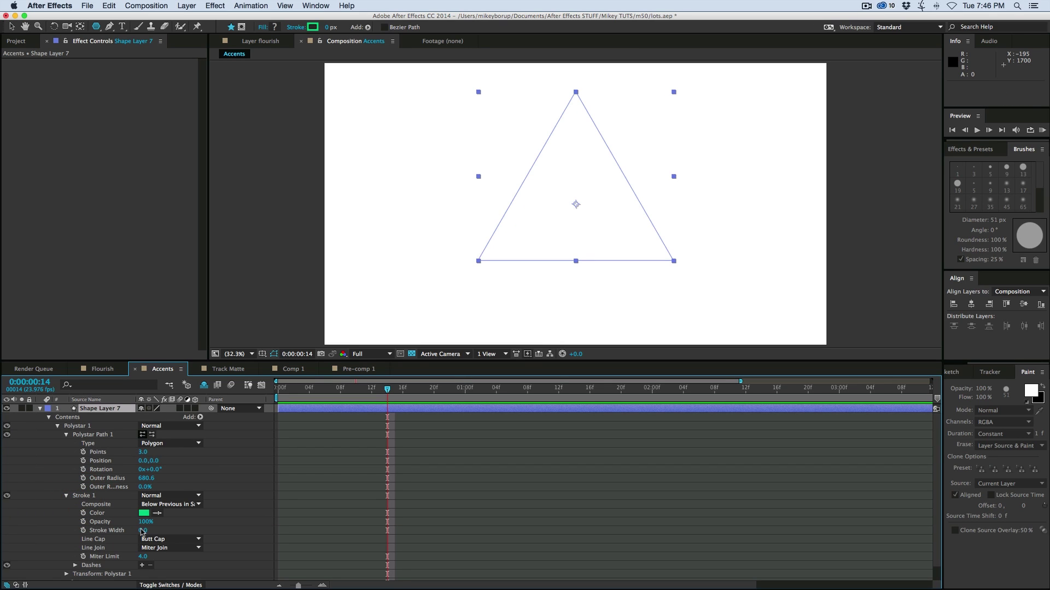
mouse_move(142, 531)
mouse_down()
mouse_move(241, 539)
mouse_move(228, 535)
mouse_up()
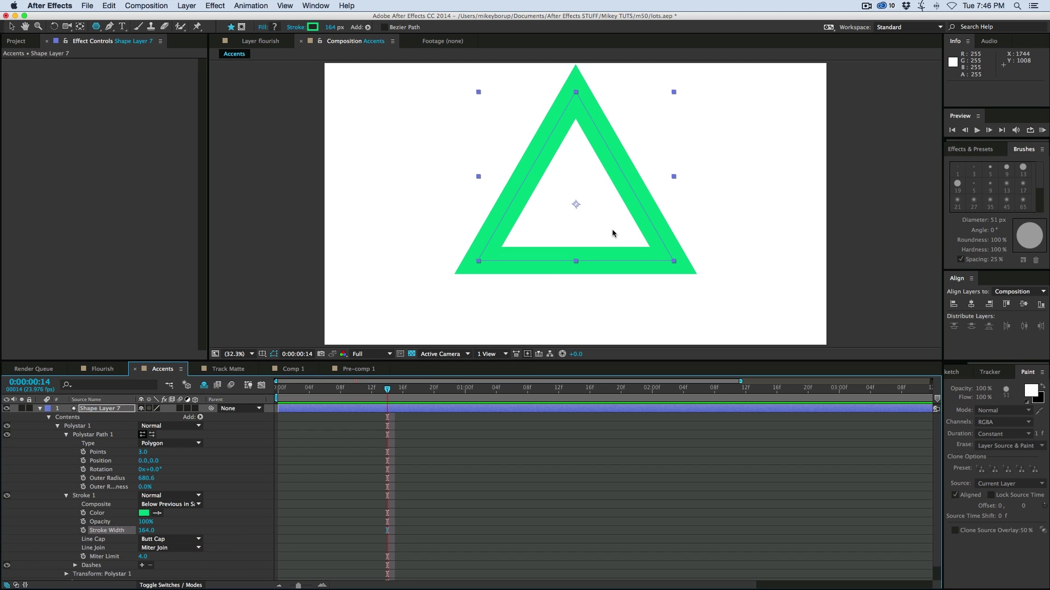
key(Home)
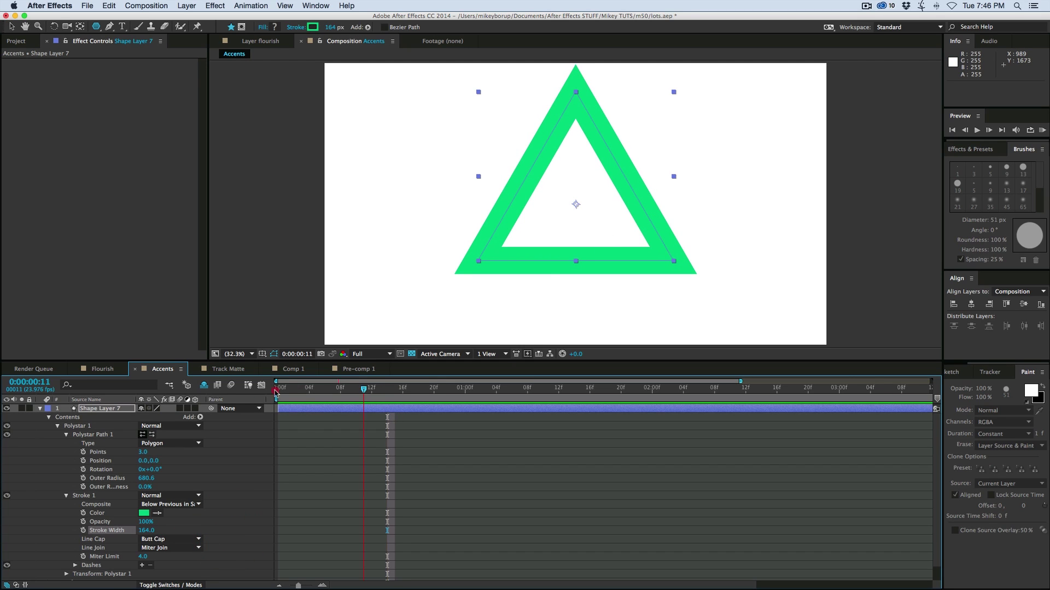
drag(279, 362, 285, 313)
drag(146, 435, 93, 436)
mouse_move(145, 487)
mouse_down()
mouse_move(136, 487)
mouse_move(145, 488)
mouse_up()
Set the triangle's Outer Radius to 500 and its Stroke Width to 100.
click(147, 434)
text(50)
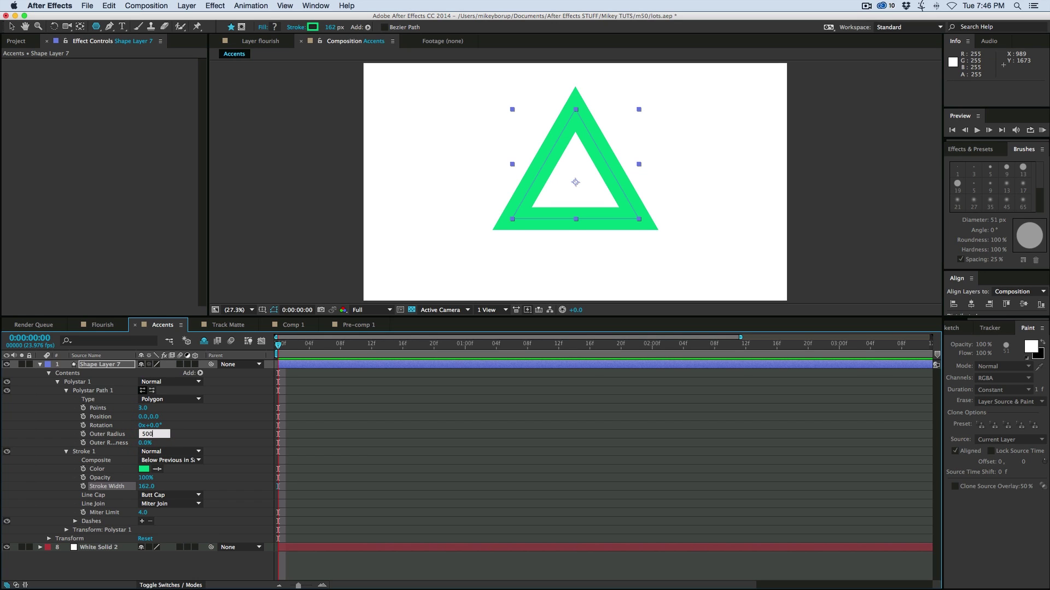
text(0)
key(Return)
click(146, 487)
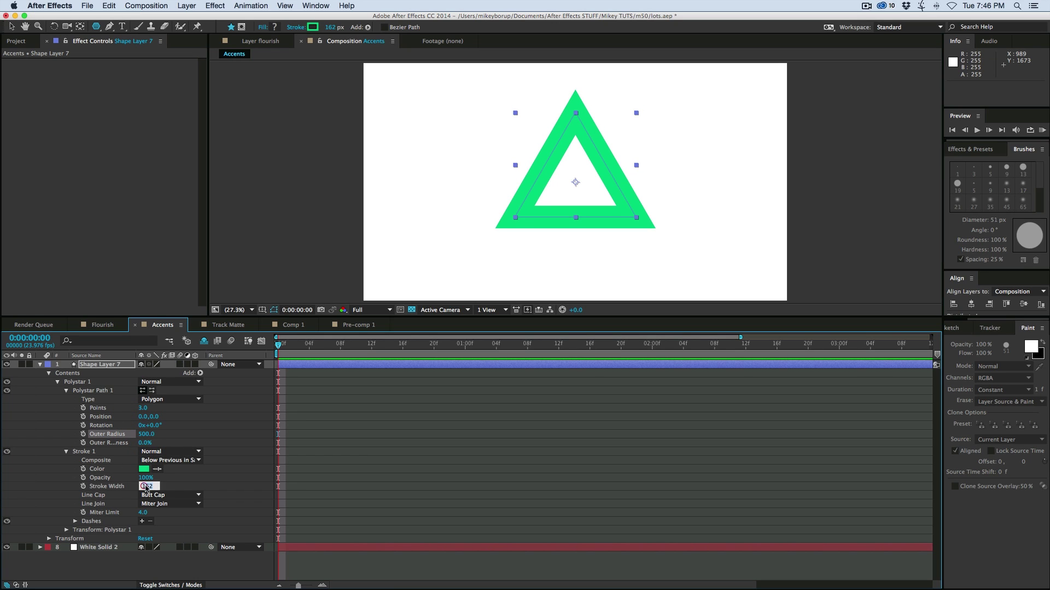
text(100)
key(Return)
click(191, 443)
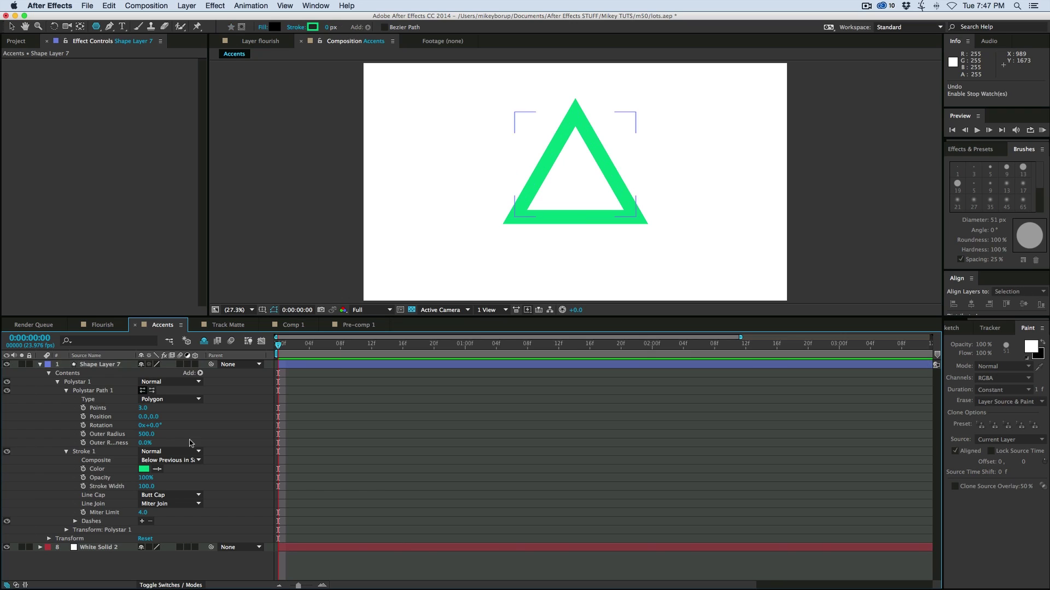
Give Outer Radius the expression (100-content("Polystar 1").content("Stroke 1").strokeWidth)*5, linking it to Stroke Width.
alt+click(83, 435)
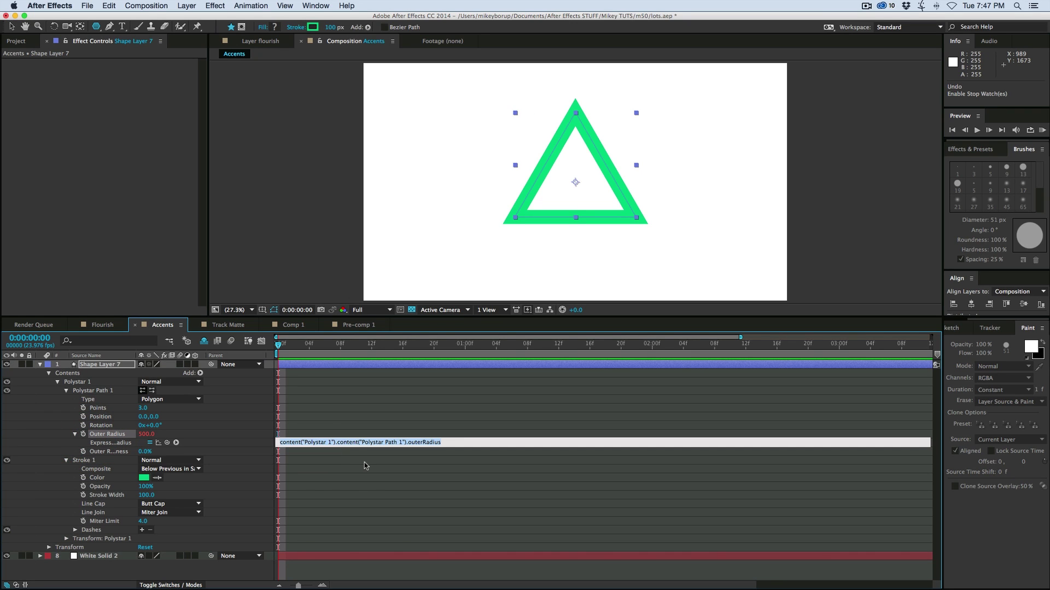
key(BackSpace)
text(100-)
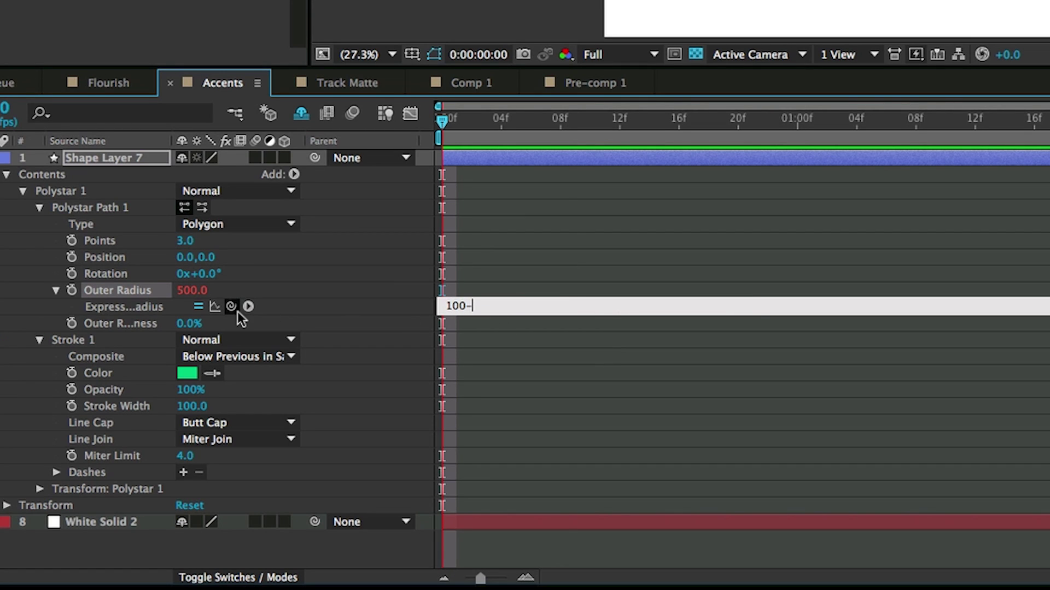
mouse_move(231, 306)
mouse_down()
mouse_move(192, 358)
mouse_move(124, 407)
mouse_up()
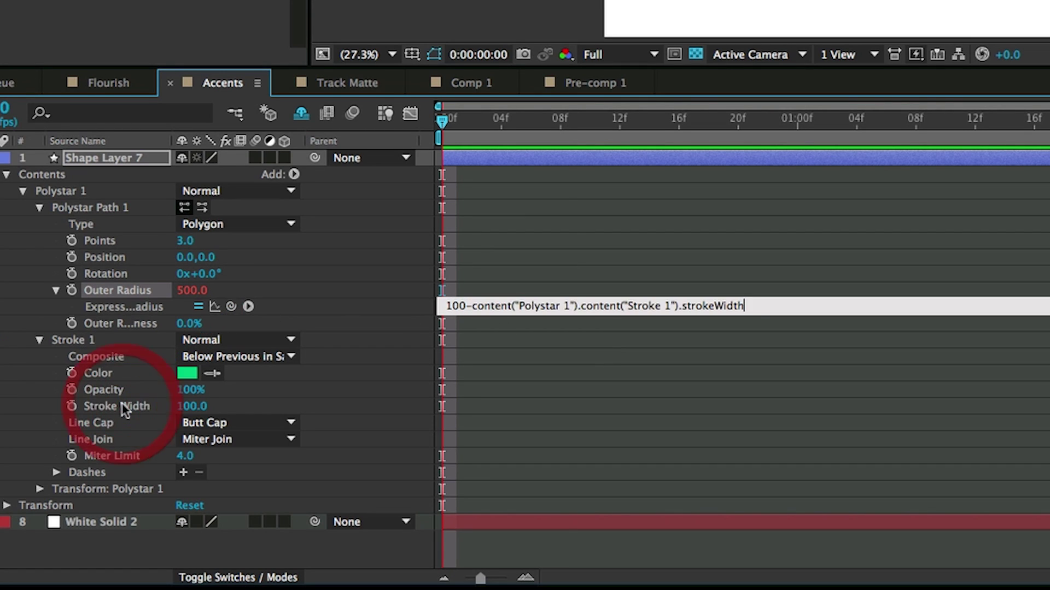
text(()
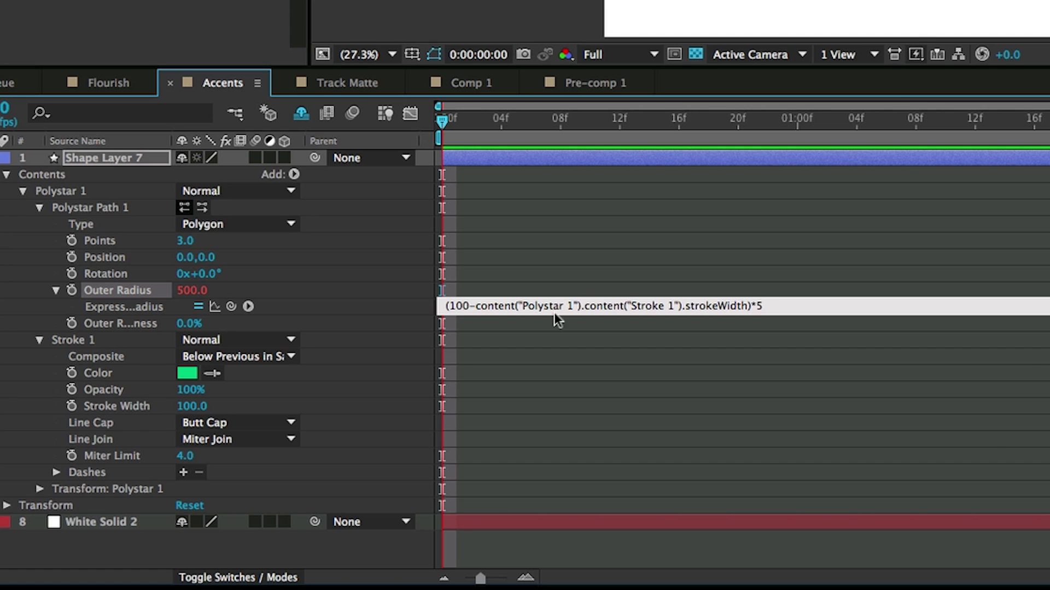
click(554, 327)
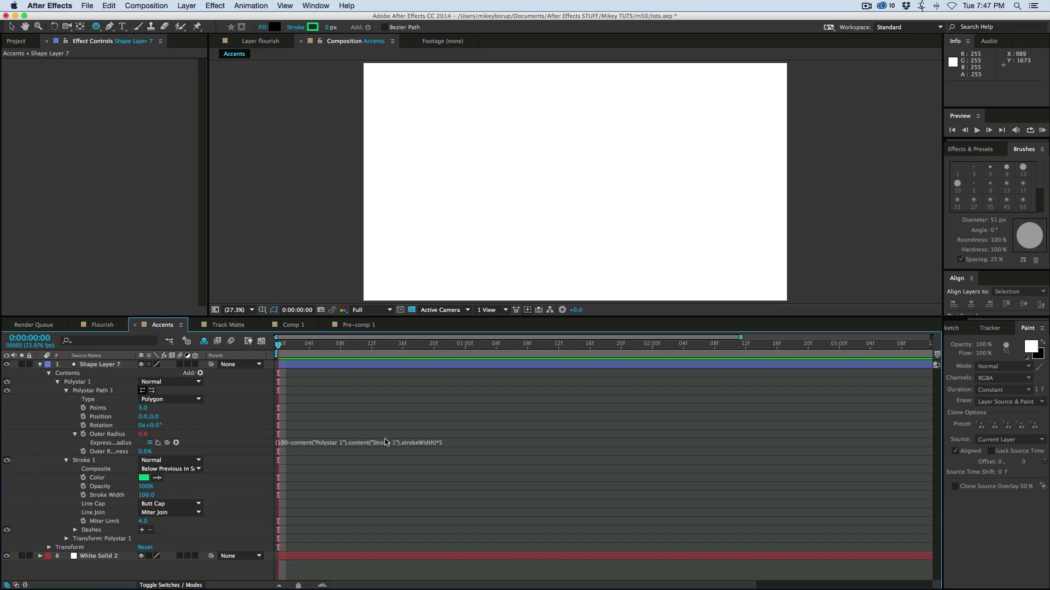
Keyframe Stroke Width from 100 at the first frame to 0 at frame 13, and preview the animation.
click(84, 495)
key(space)
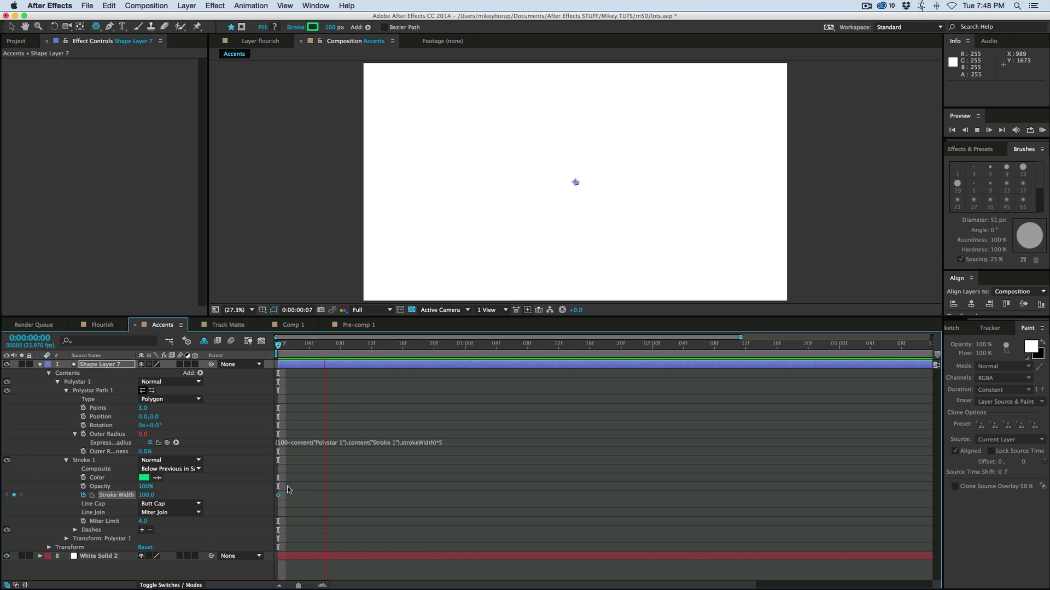
click(146, 495)
text(0)
key(Return)
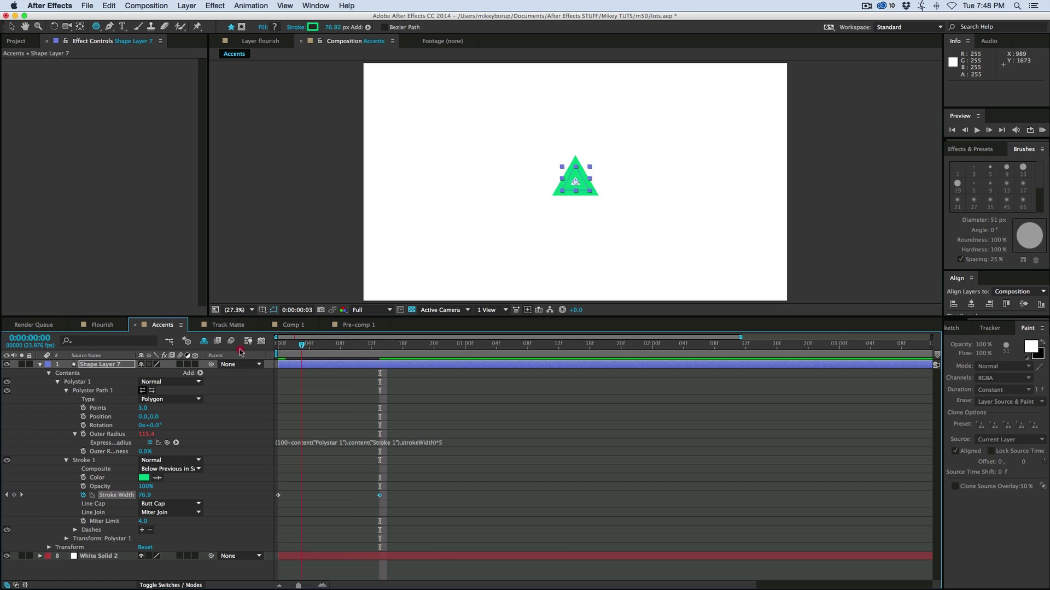
key(space)
click(418, 497)
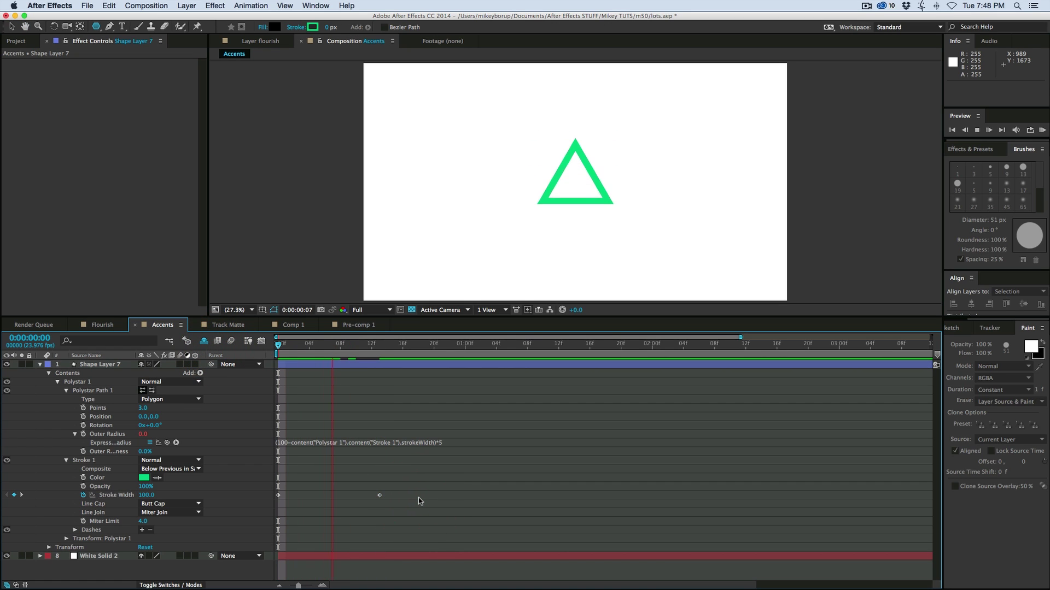
Speed up the animation by moving the ending Stroke Width keyframe to frame 6, and preview it.
click(379, 495)
drag(380, 495, 324, 496)
key(Home)
click(223, 355)
key(space)
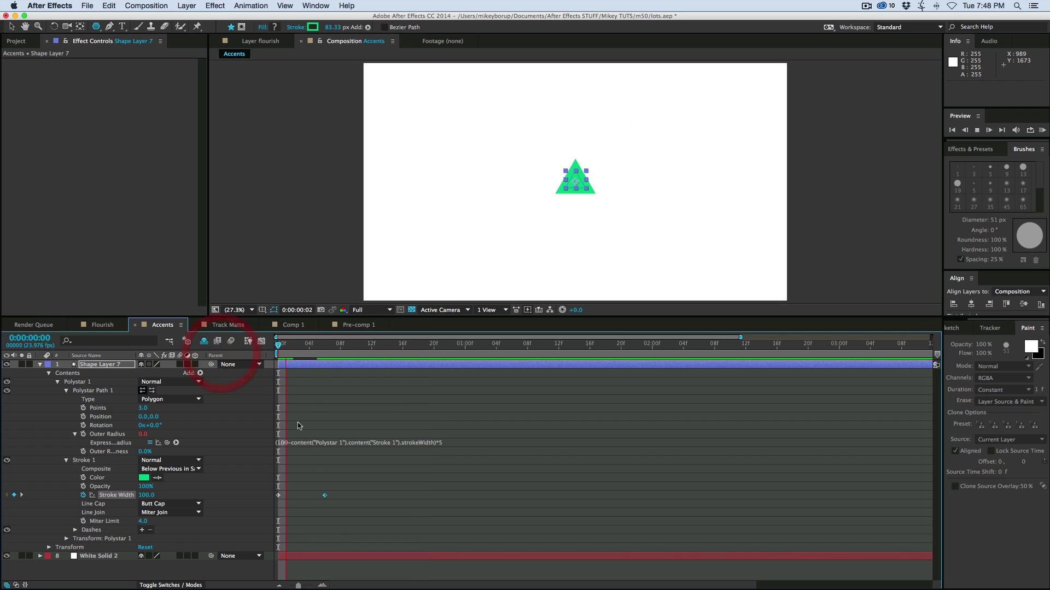
click(426, 483)
Shift the Stroke Width keyframes to frames 1 and 8, and preview the animation from the first frame.
drag(278, 495, 339, 497)
click(284, 354)
key(space)
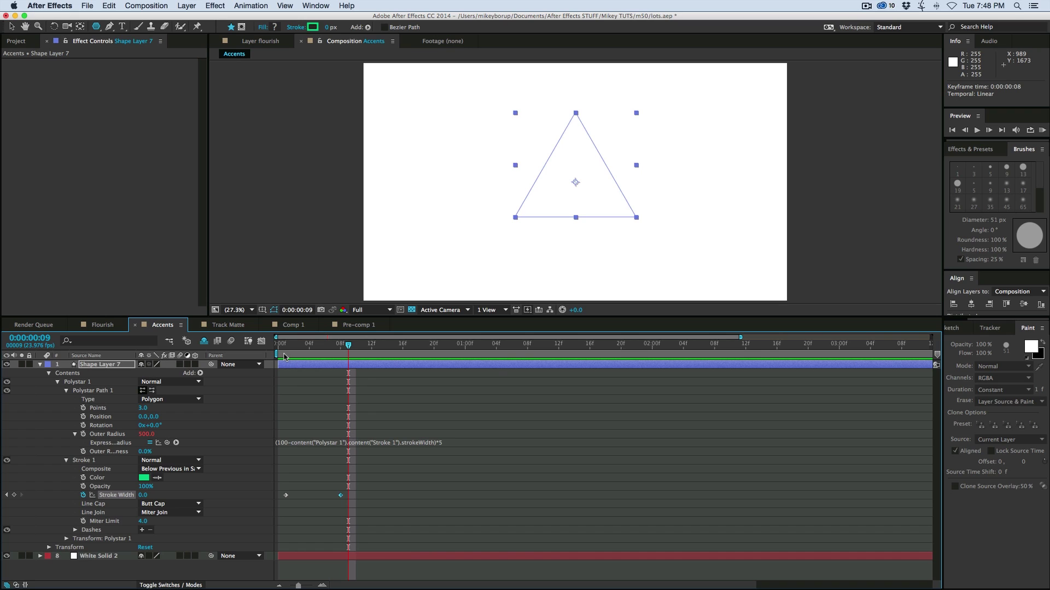
click(470, 474)
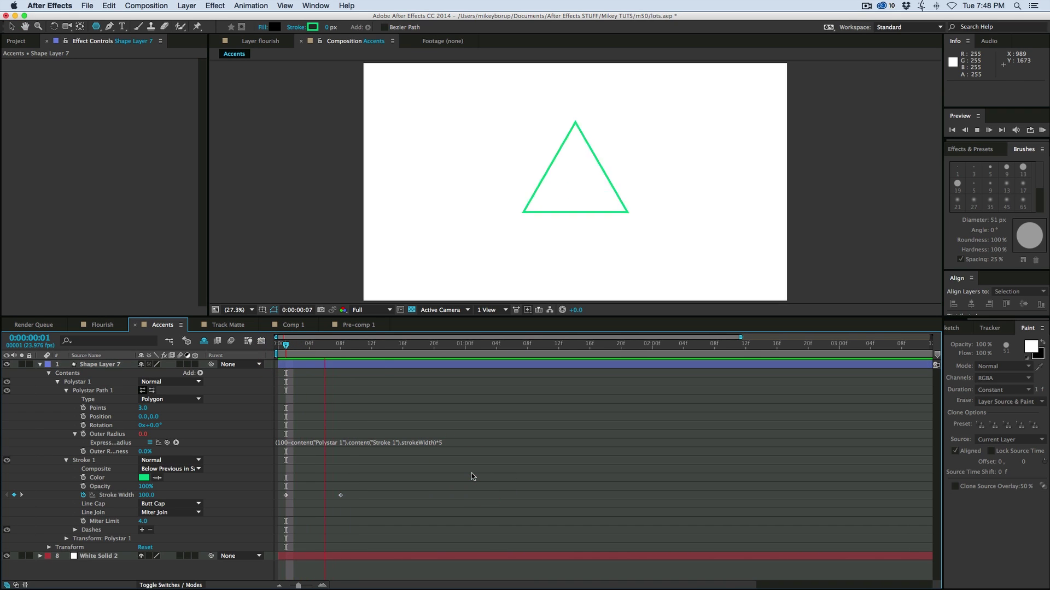
click(277, 347)
key(space)
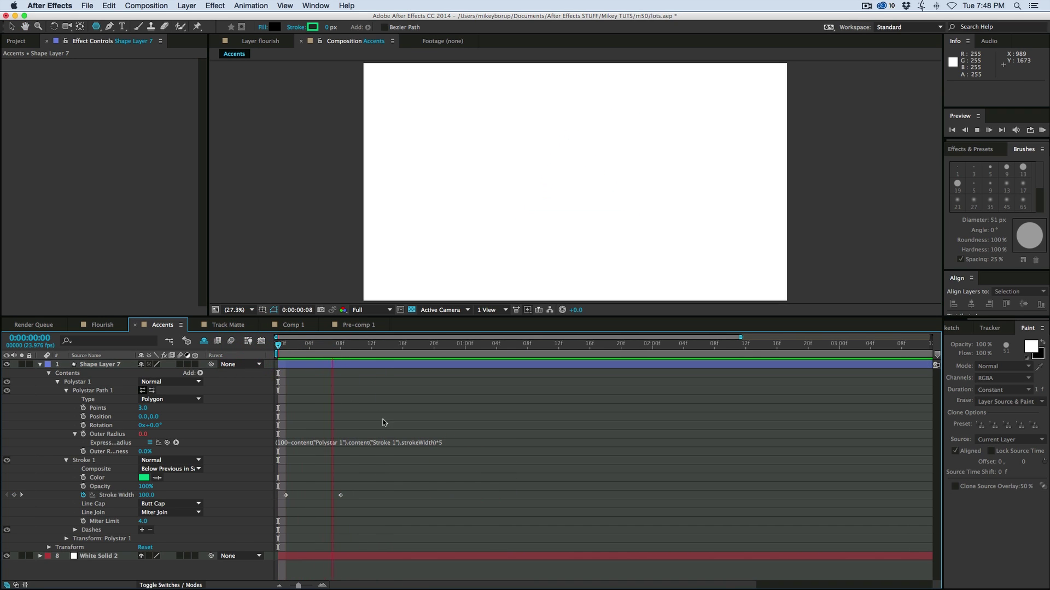
key(space)
Change the triangle to an octagon by setting its Points to 8, and preview it.
click(325, 350)
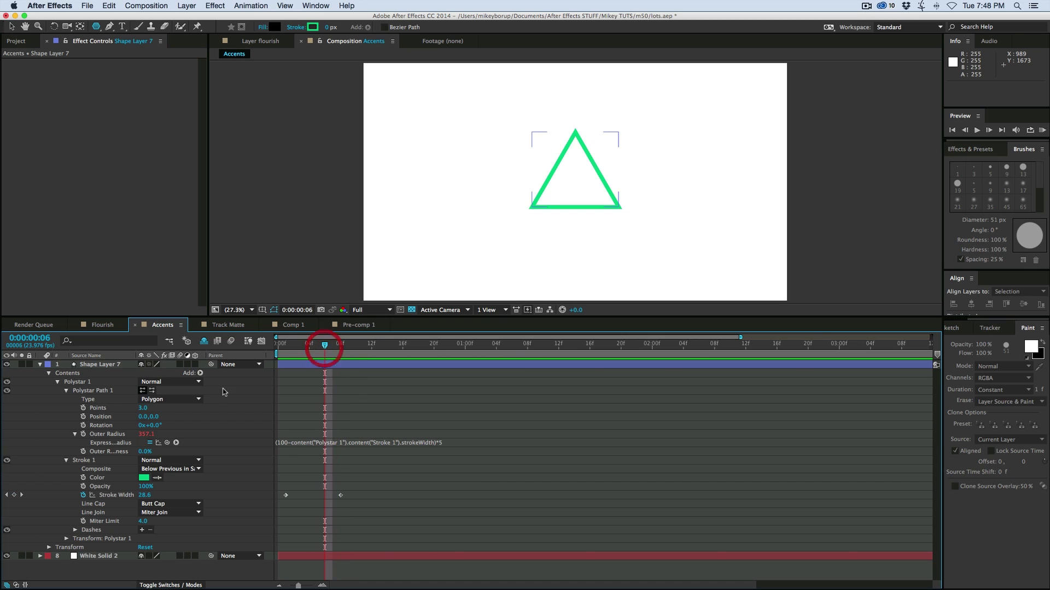
click(143, 409)
key(Return)
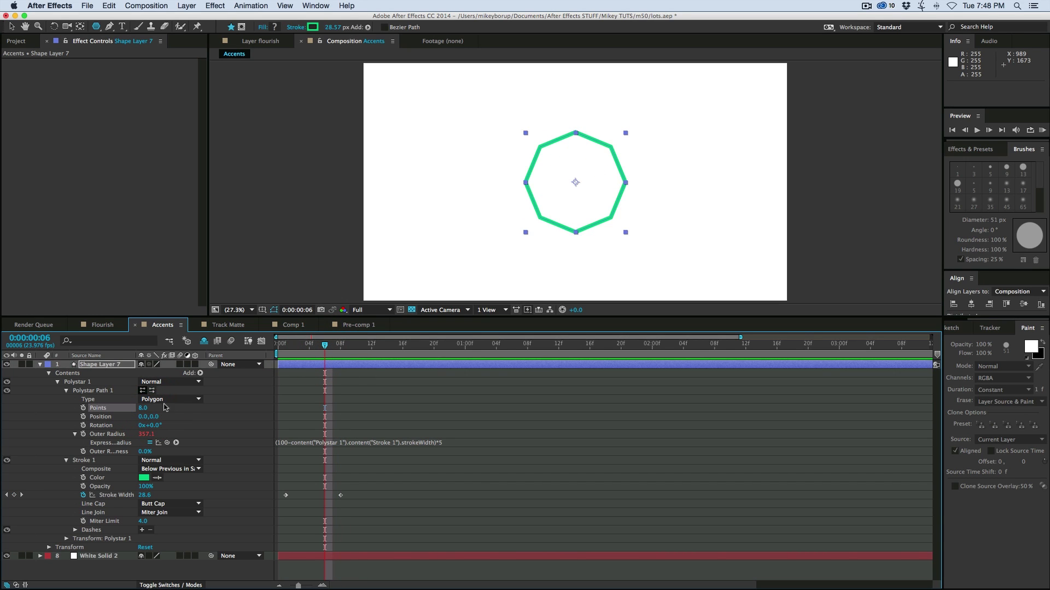
key(space)
Apply Easy Ease to both Stroke Width keyframes and preview the animation from the first frame.
drag(358, 503, 271, 484)
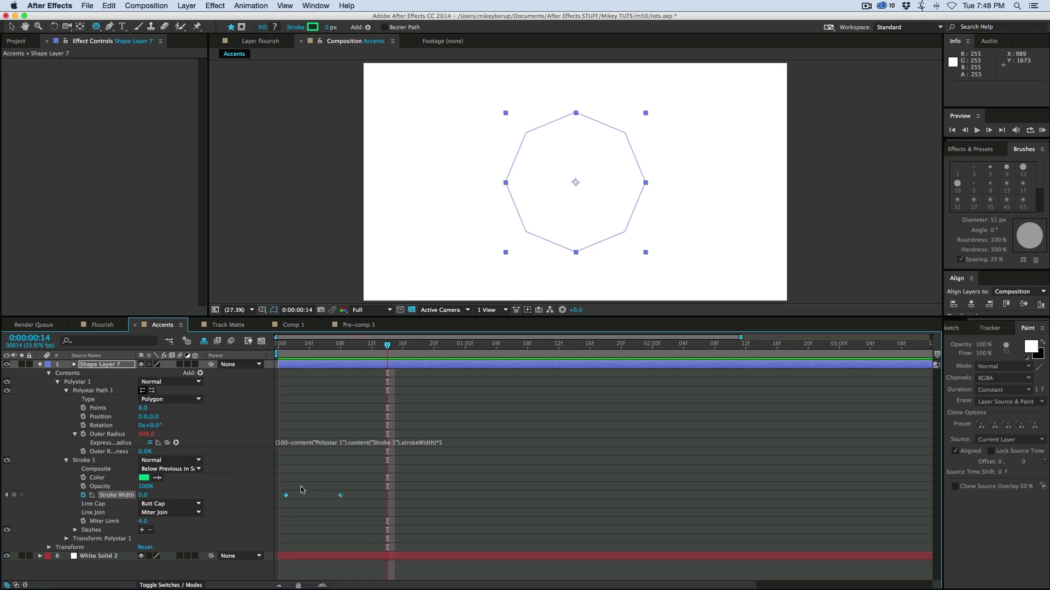
key(F10)
click(277, 346)
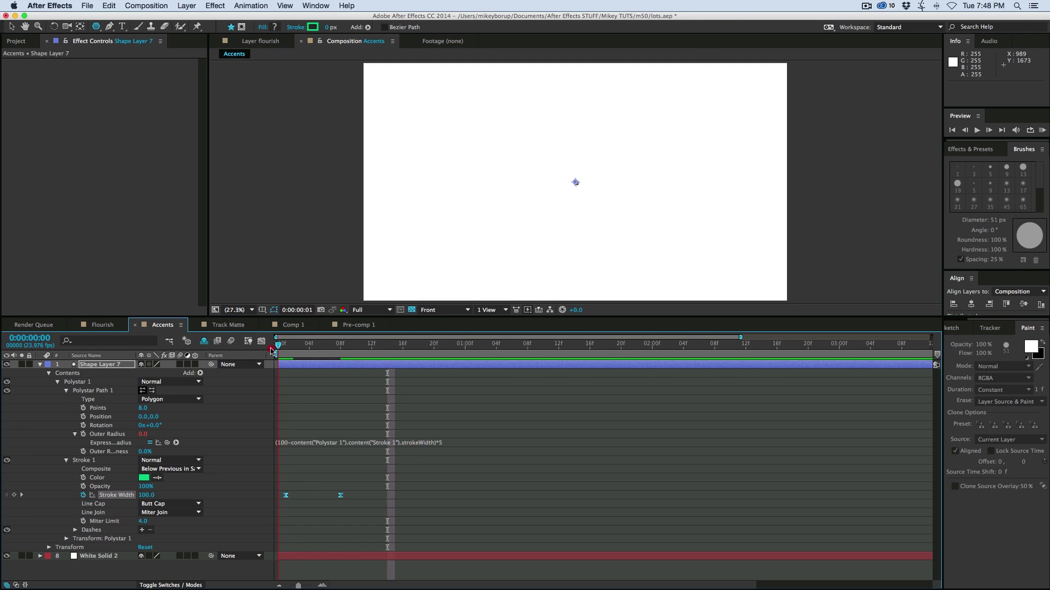
click(412, 462)
key(space)
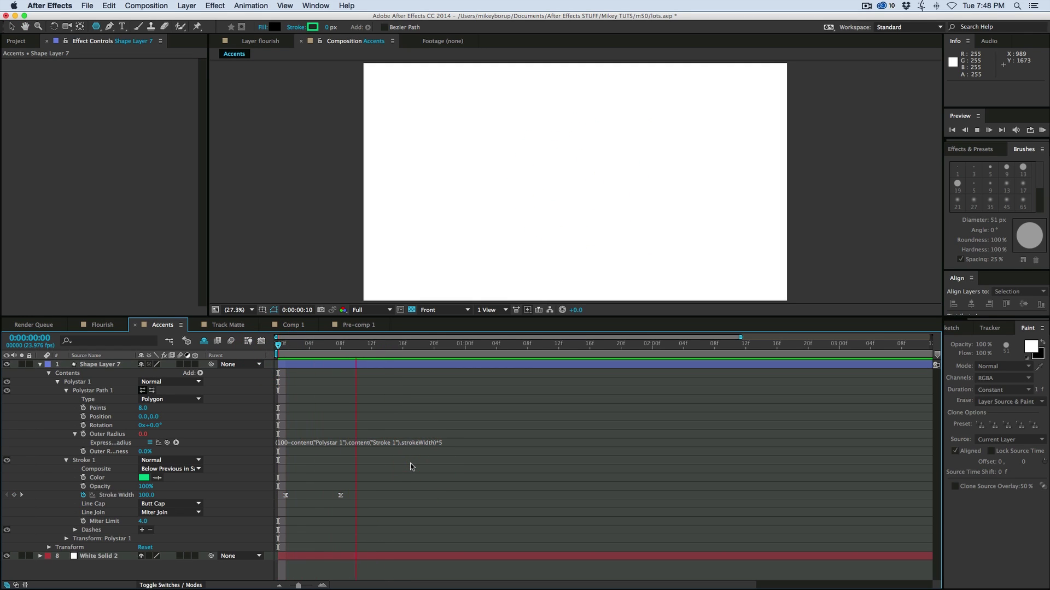
key(space)
Move the ending Stroke Width keyframe to frame 10 and preview the slower animation.
drag(340, 495, 356, 495)
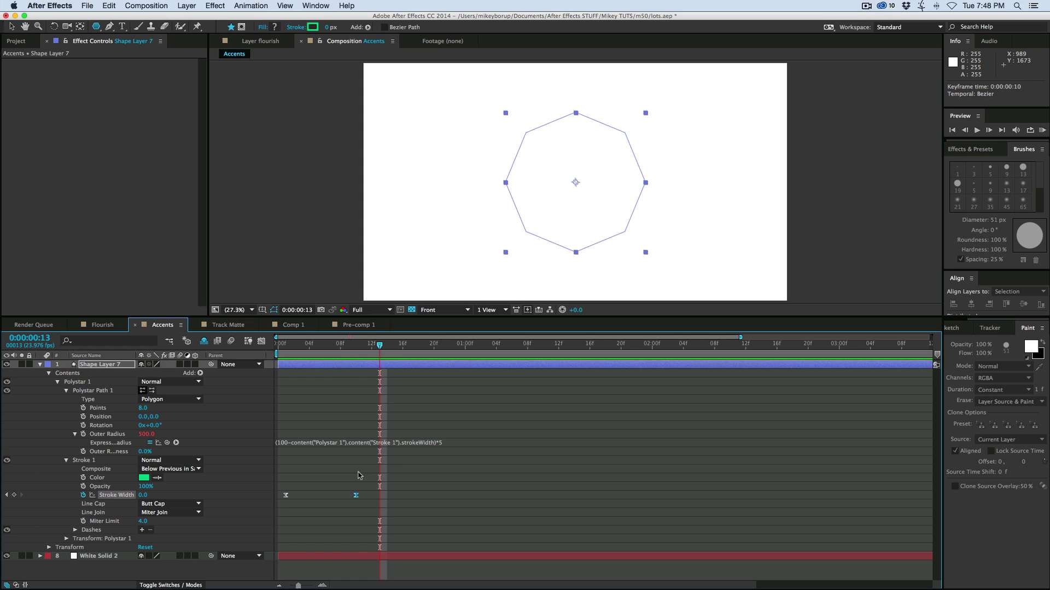
key(Home)
click(446, 492)
key(space)
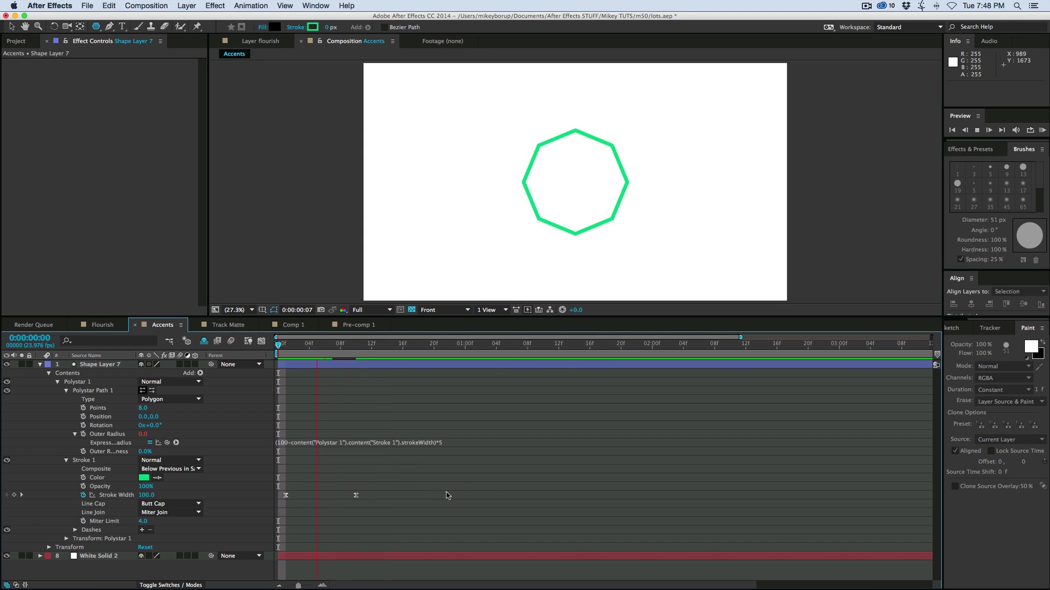
Collapse the properties of the octagon's Shape Layer 7 and duplicate the layer twice.
scroll(44, 372, right, 1)
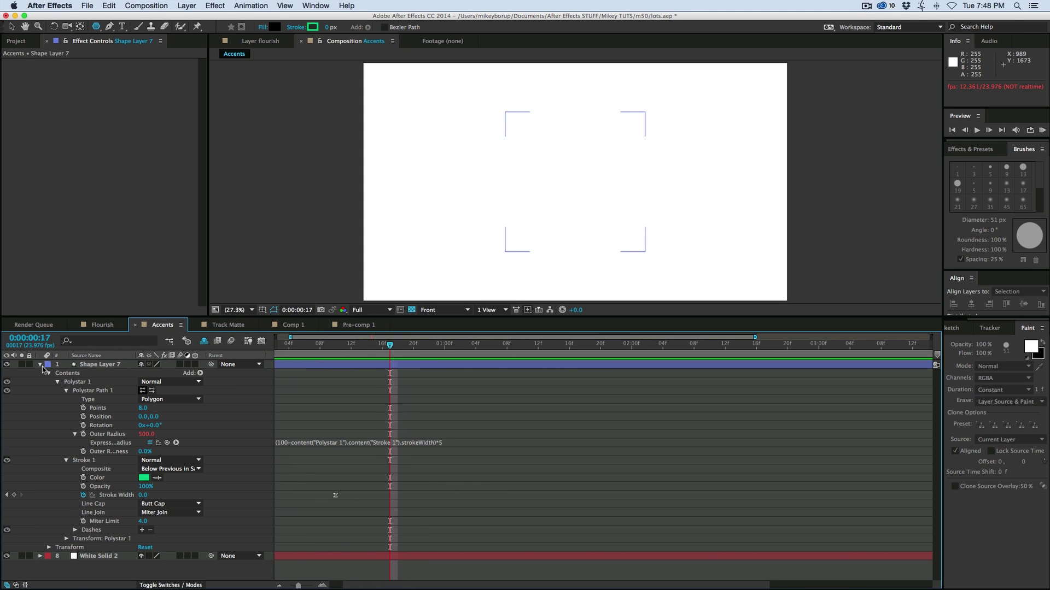
click(40, 364)
click(281, 364)
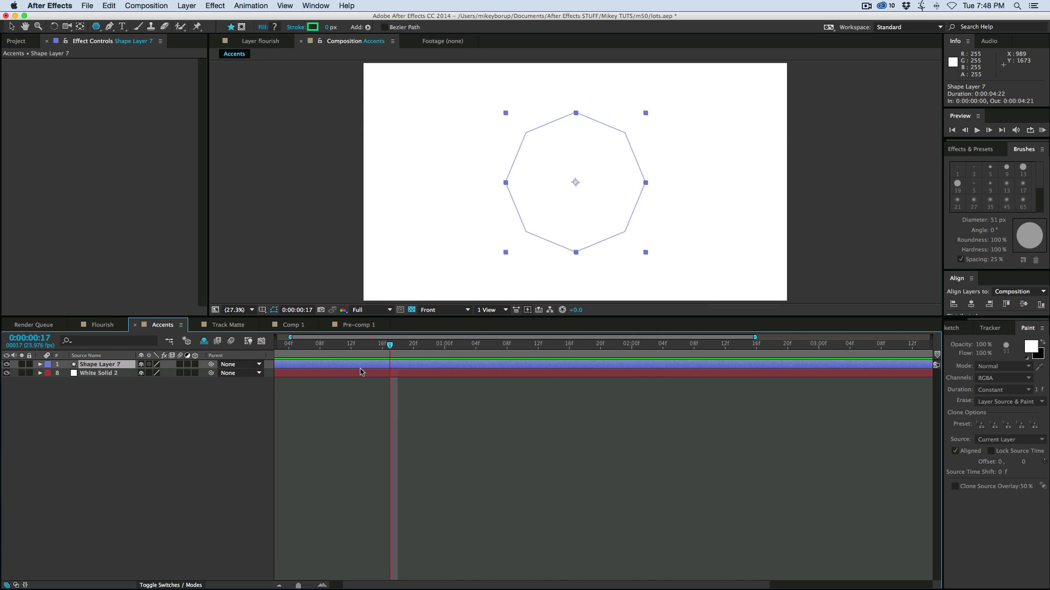
key(super+d)
key(super+d)
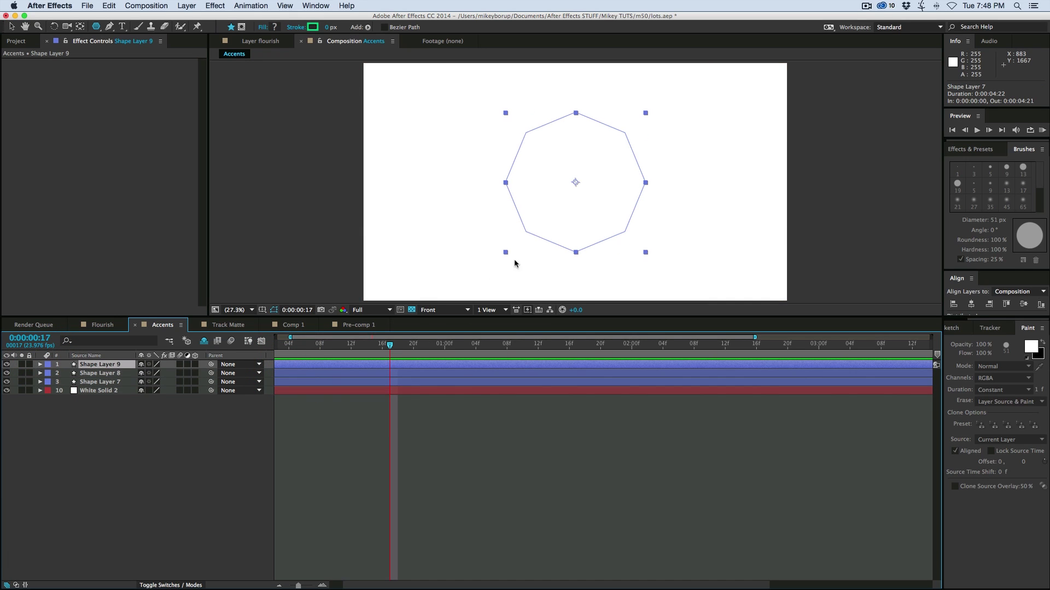
Move and shrink the two copies, placing Shape Layer 9 lower right of the original octagon and Shape Layer 8 upper left.
key(v)
drag(574, 225, 611, 240)
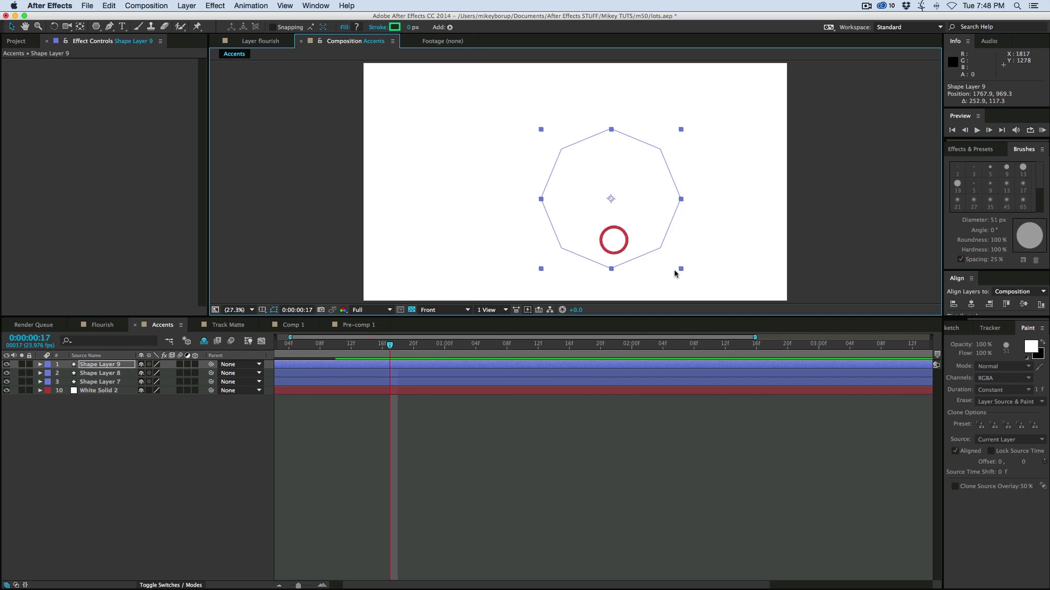
drag(681, 270, 660, 256)
click(364, 374)
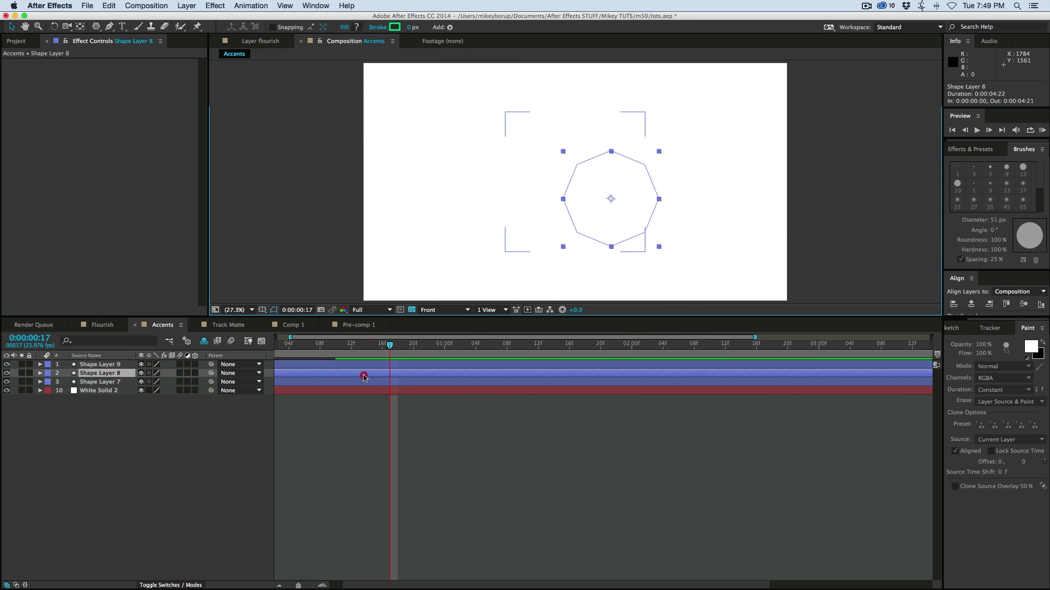
drag(581, 211, 541, 185)
drag(466, 227, 498, 195)
Stagger the copies in time so Shape Layer 8 starts at frame 3 and Shape Layer 9 at frame 5, and preview the bursts.
scroll(303, 384, left, 1)
drag(309, 372, 330, 372)
drag(325, 364, 361, 364)
key(space)
click(320, 415)
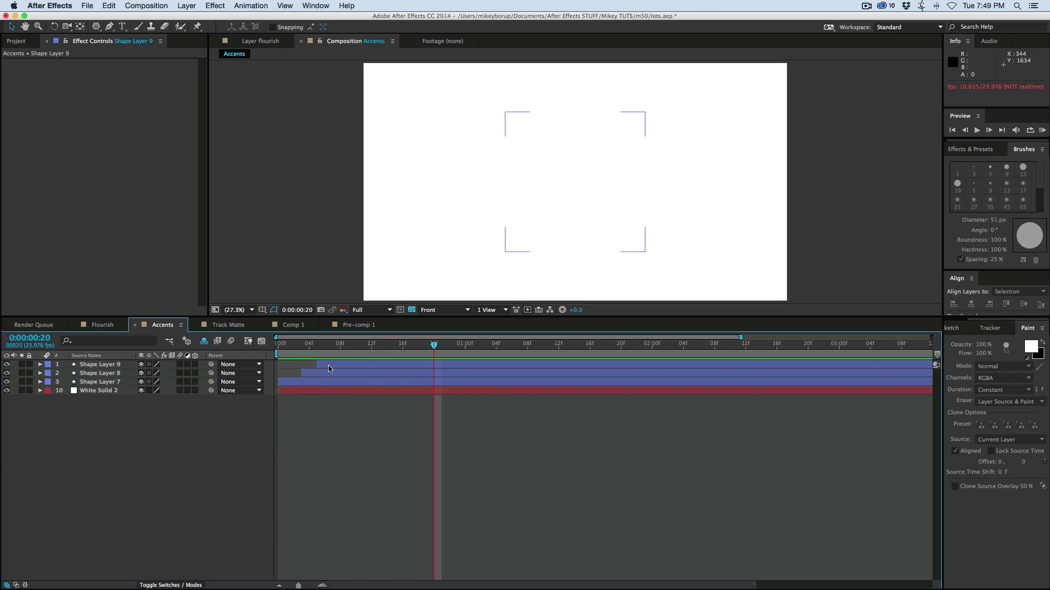
click(218, 342)
key(space)
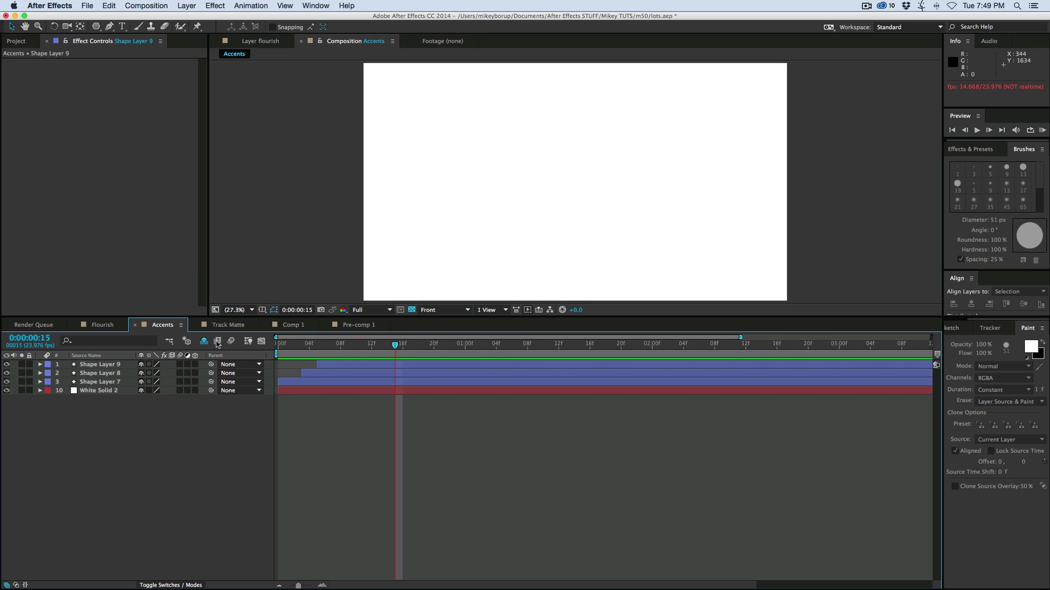
drag(326, 346, 300, 345)
key(space)
key(space)
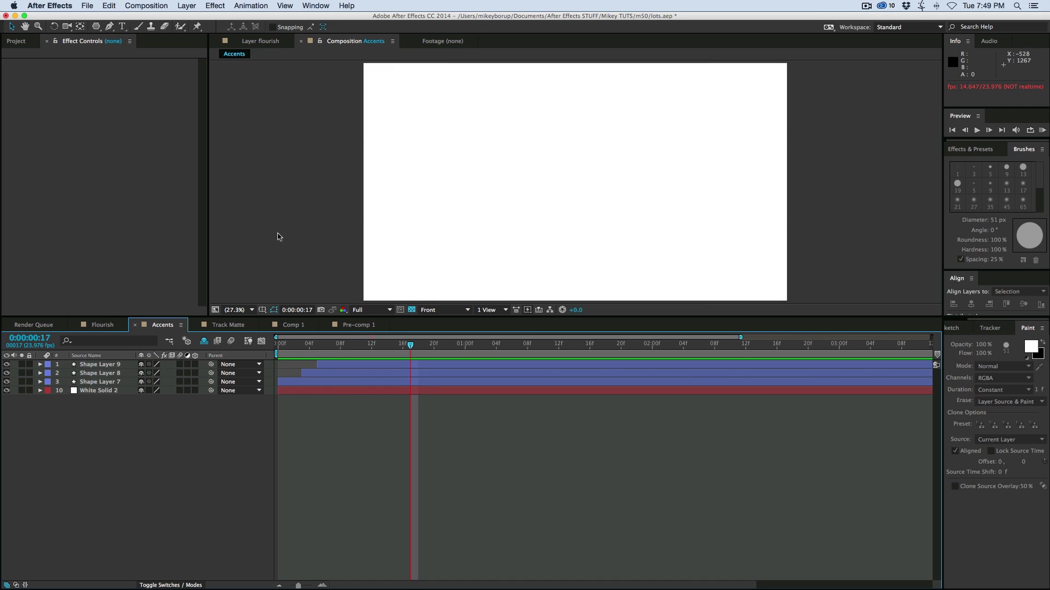
Draw a narrow vertical rectangle about 78 by 378 px near the composition's centre on a new shape layer.
click(95, 27)
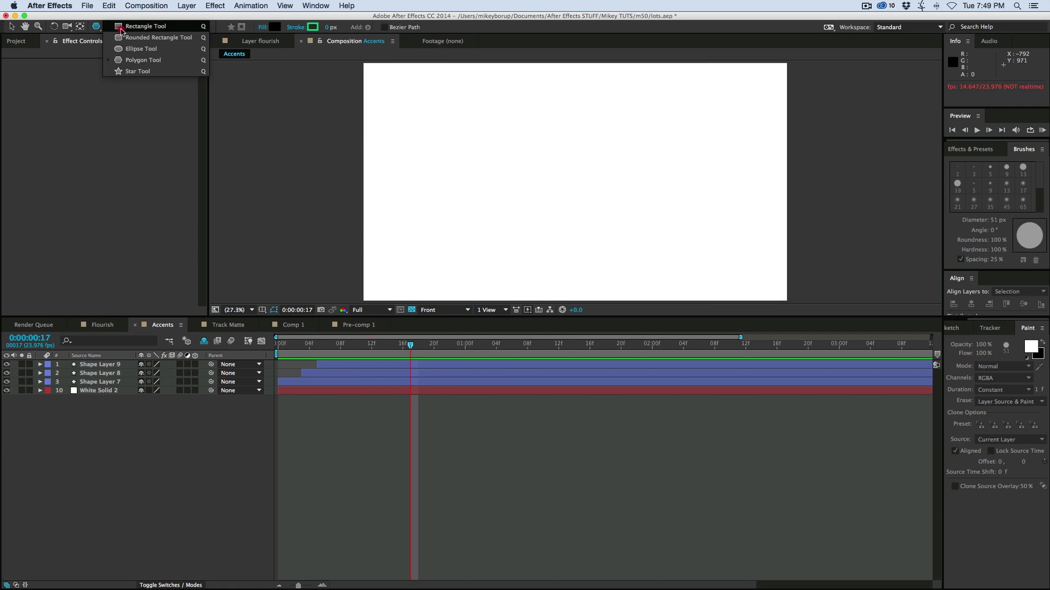
click(143, 26)
mouse_move(563, 142)
mouse_down()
mouse_move(582, 182)
mouse_move(579, 207)
mouse_up()
key(space)
key(space)
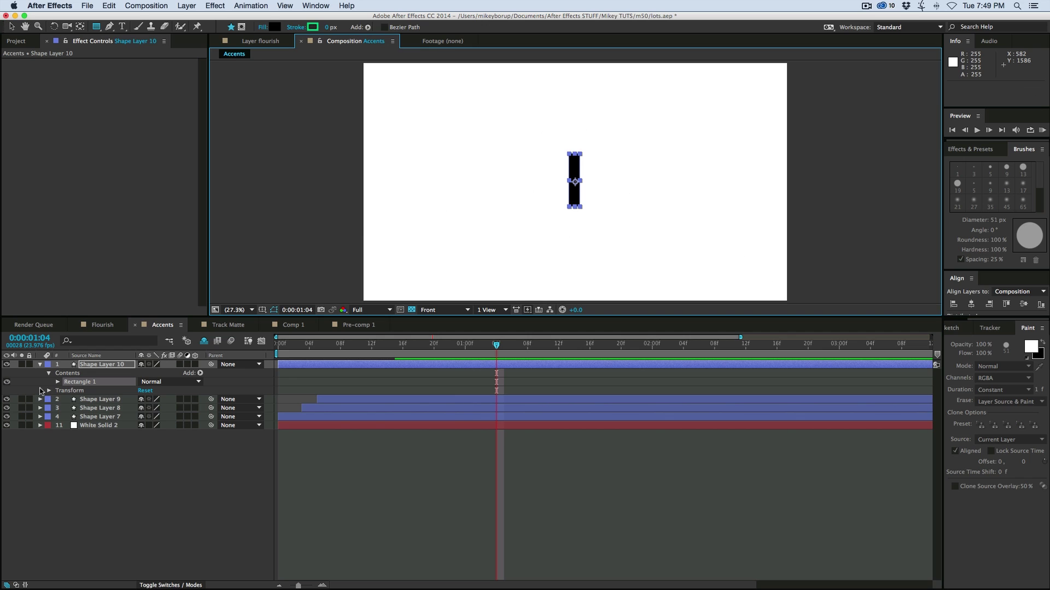
Centre the rectangle by setting the Position in its Rectangle 1 group transform to 0, 0.
click(57, 382)
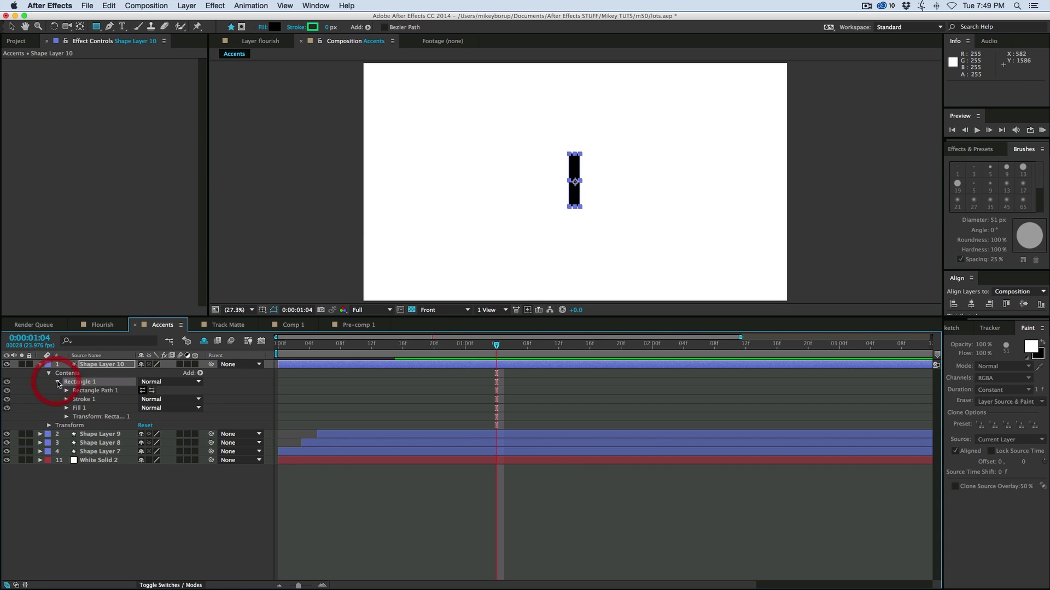
click(66, 417)
click(146, 435)
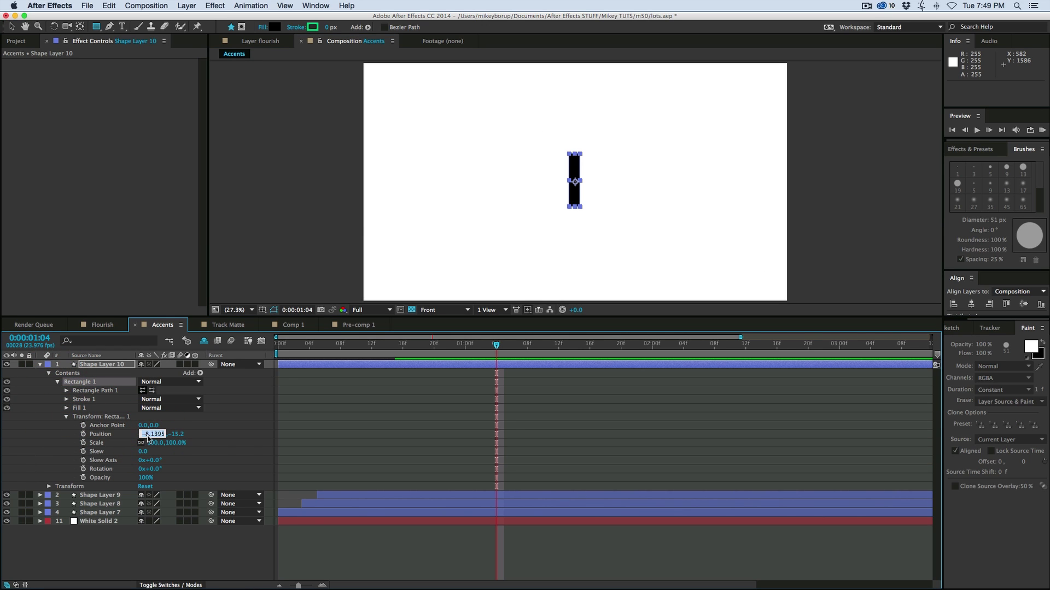
text(0)
key(Tab)
text(0)
key(Return)
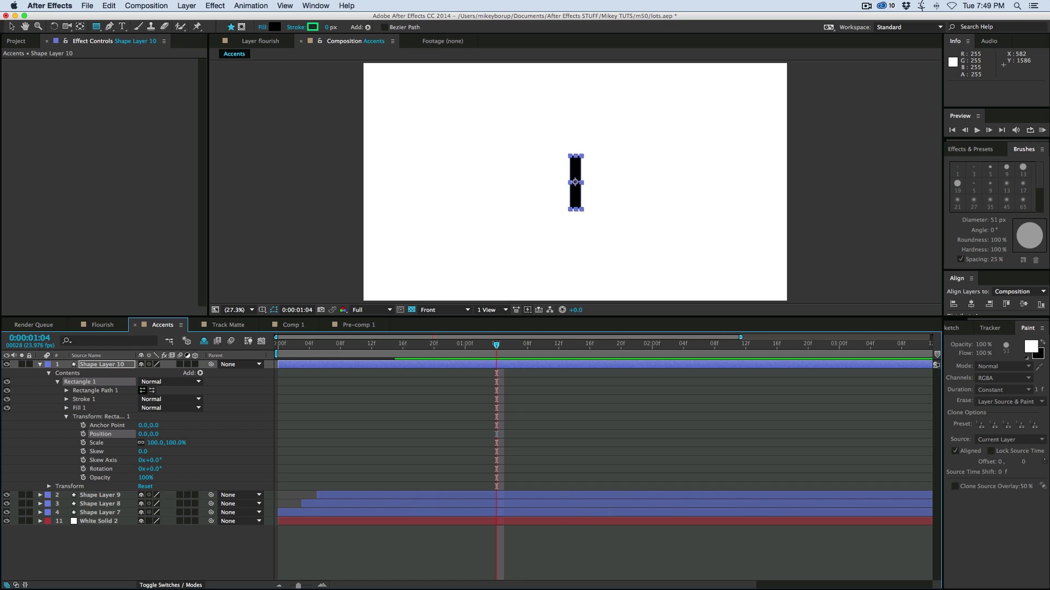
Unlink the Rectangle Path's Size dimensions and set them to 20 by 200.
click(66, 390)
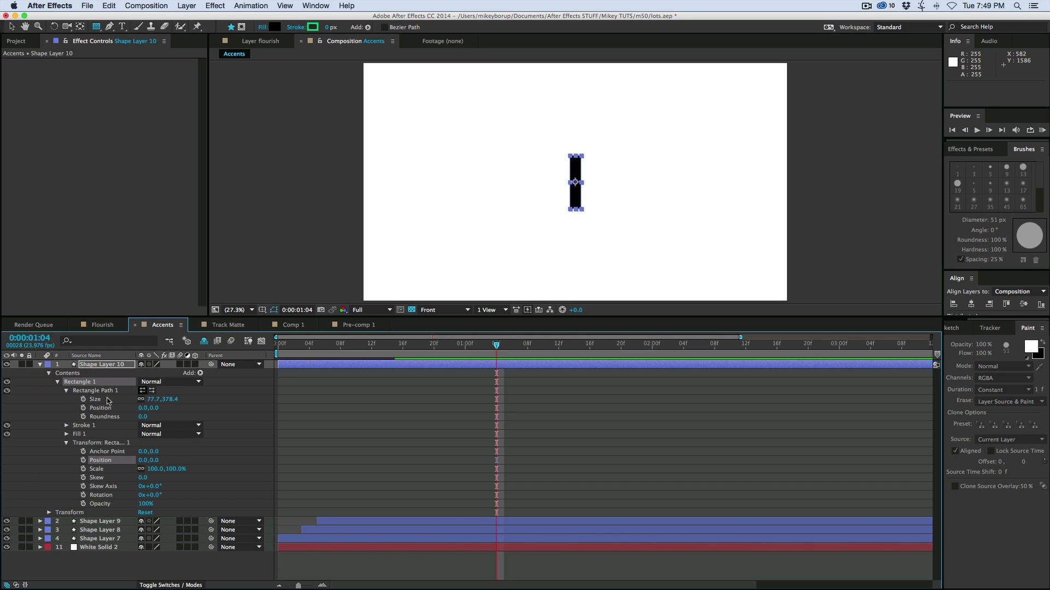
click(140, 399)
click(151, 400)
text(20)
key(Tab)
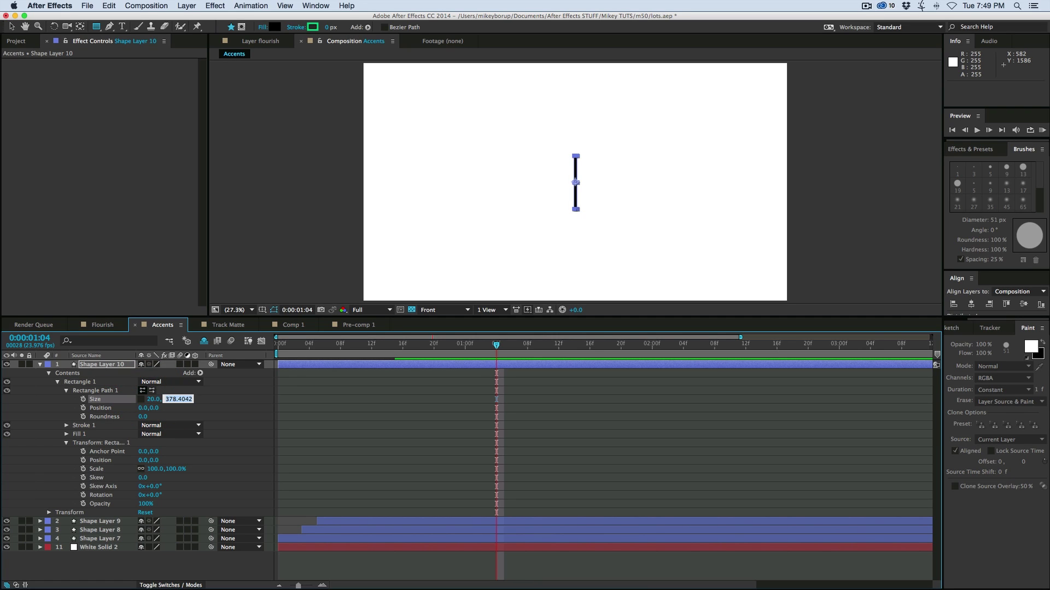
text(200)
key(Return)
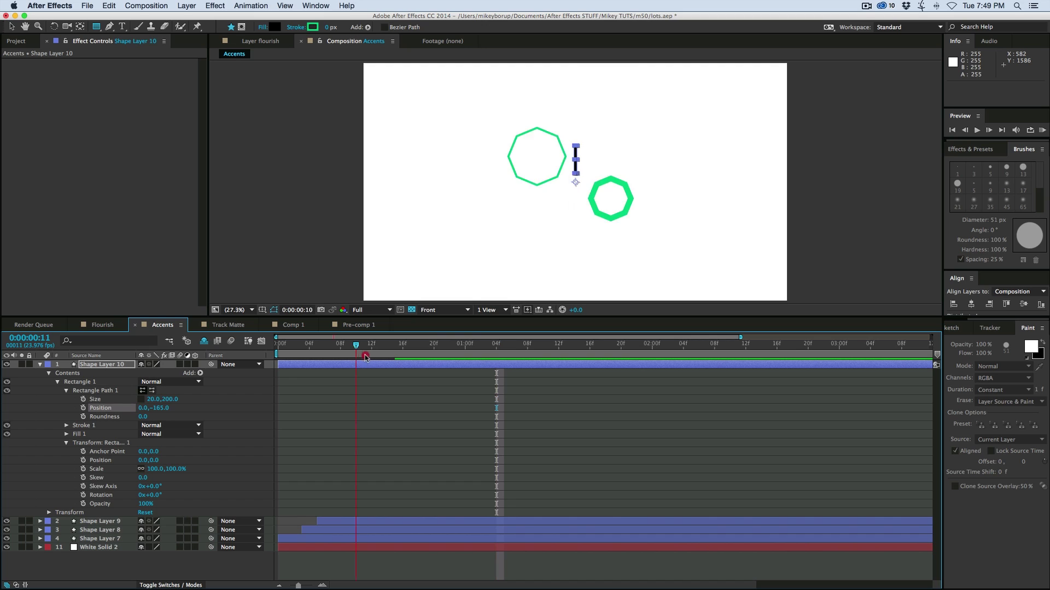
At frame 11, add starting keyframes for the Rectangle Path's Position at 0, 0 and its Size with the height at 0.
mouse_move(356, 358)
mouse_down()
mouse_move(381, 359)
mouse_move(364, 352)
mouse_up()
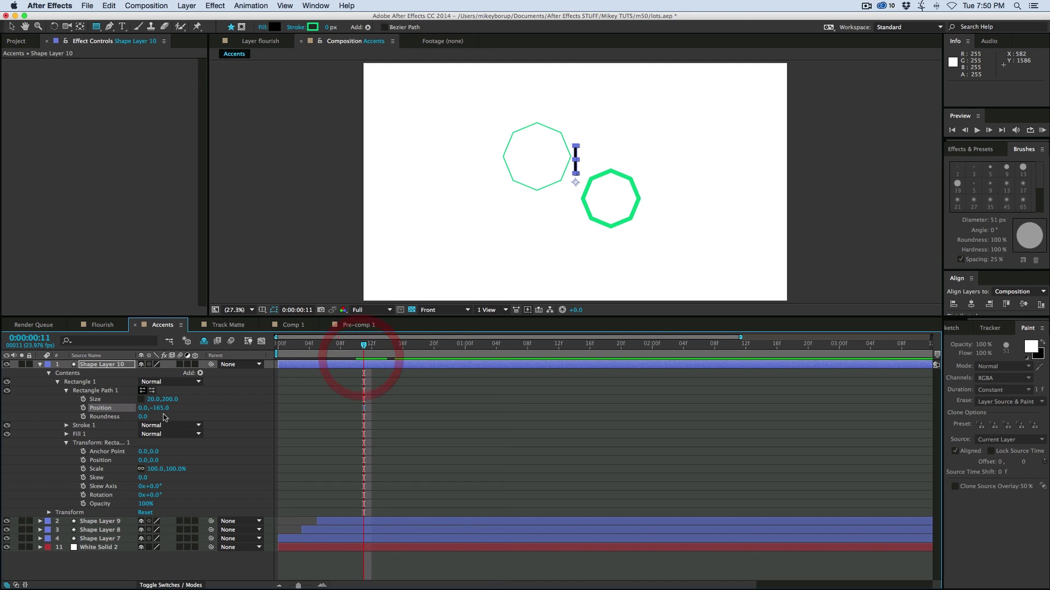
key(super+z)
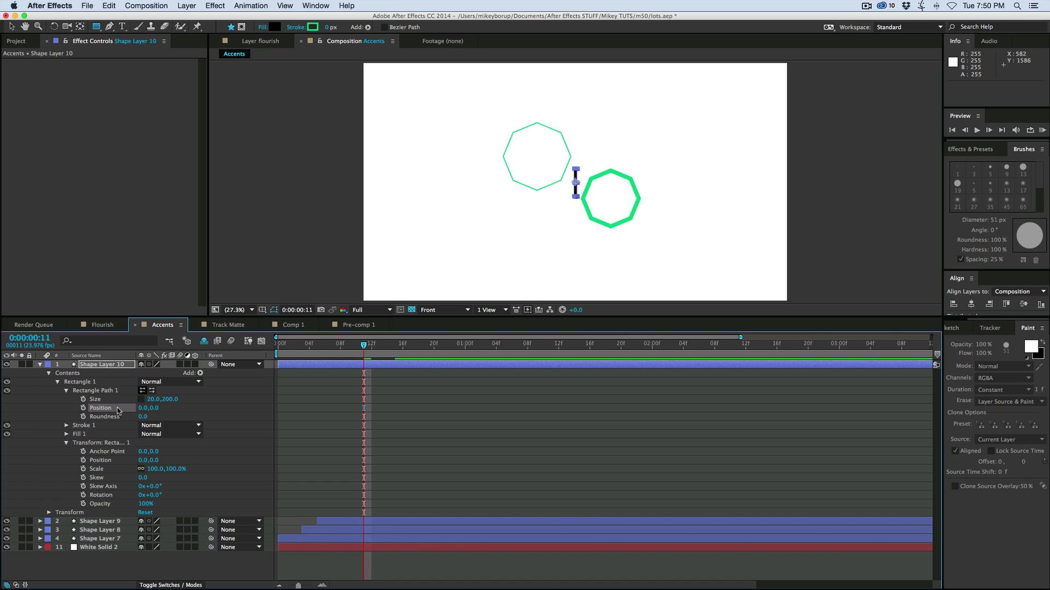
click(83, 407)
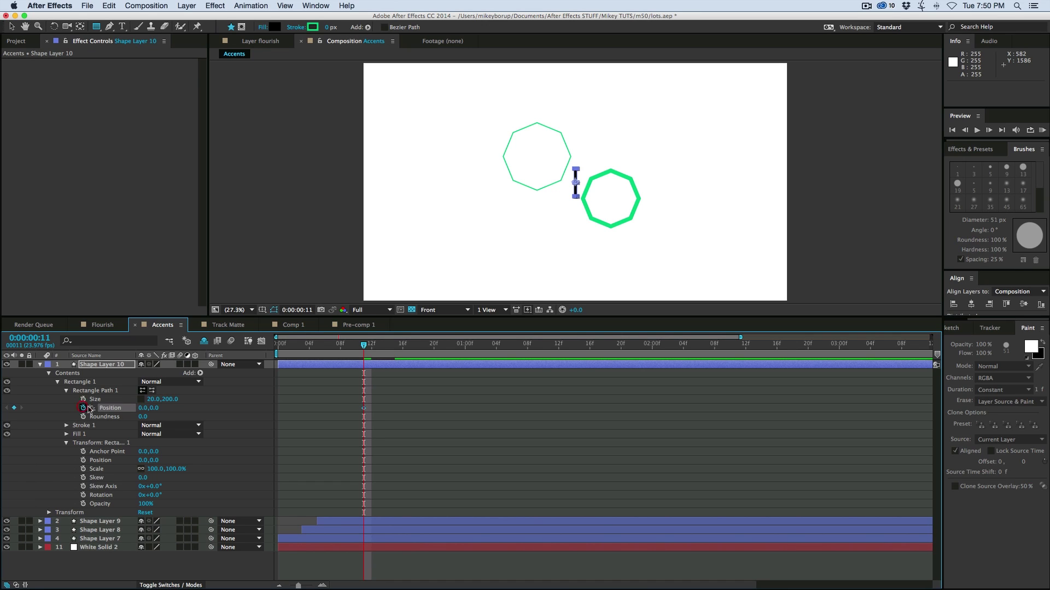
click(170, 401)
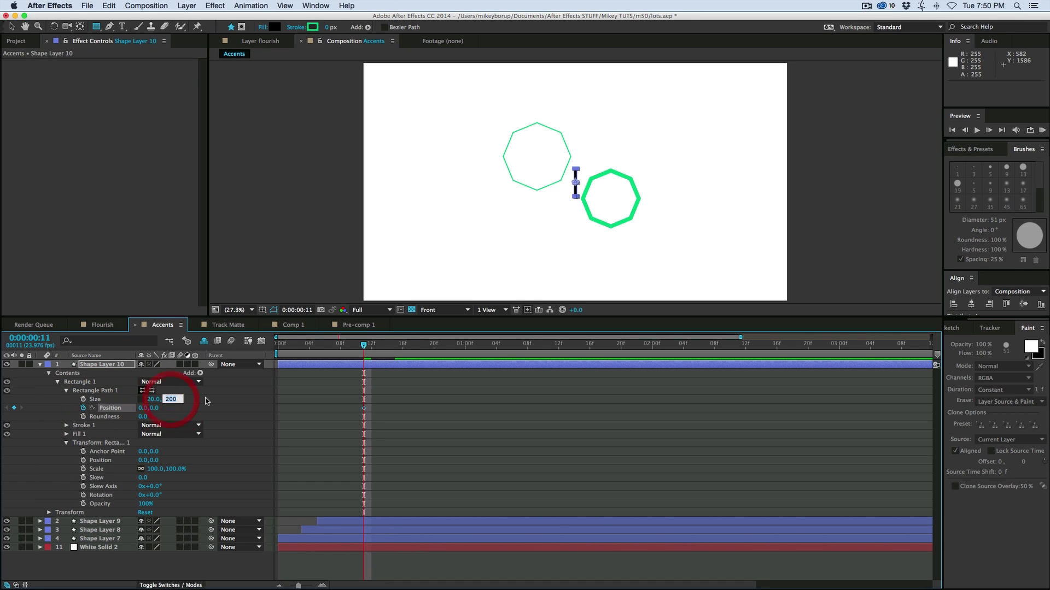
click(83, 399)
text(0)
key(Return)
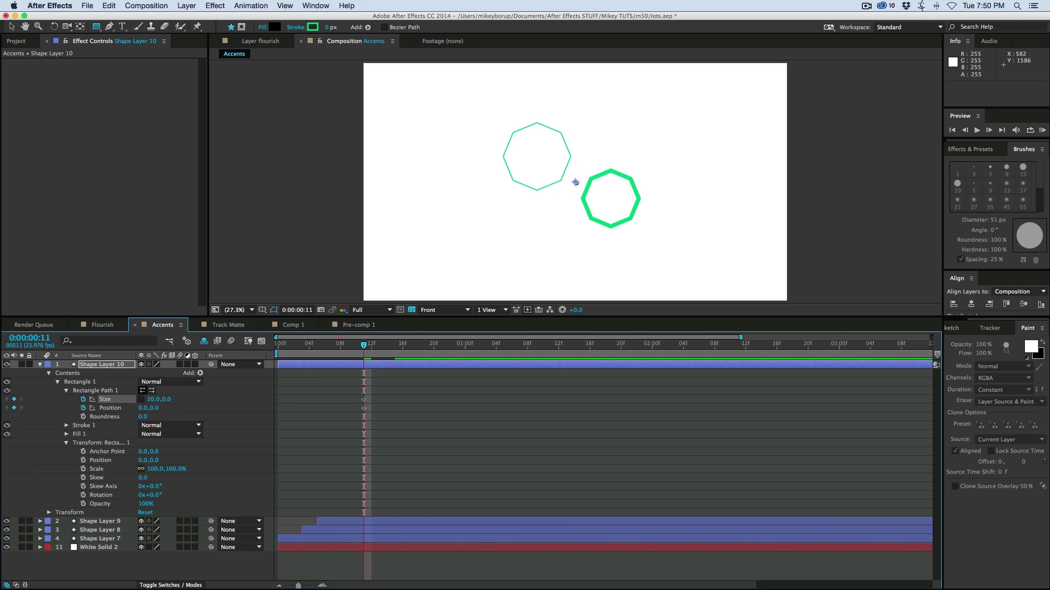
At frame 19, keyframe the Rectangle Path's height at 200 and move its Position up to 0, -443.
key(Page_Down)
key(Page_Down)
key(Page_Down)
key(Page_Down)
key(Page_Down)
key(Page_Down)
key(Page_Down)
key(Page_Down)
click(167, 400)
text(20)
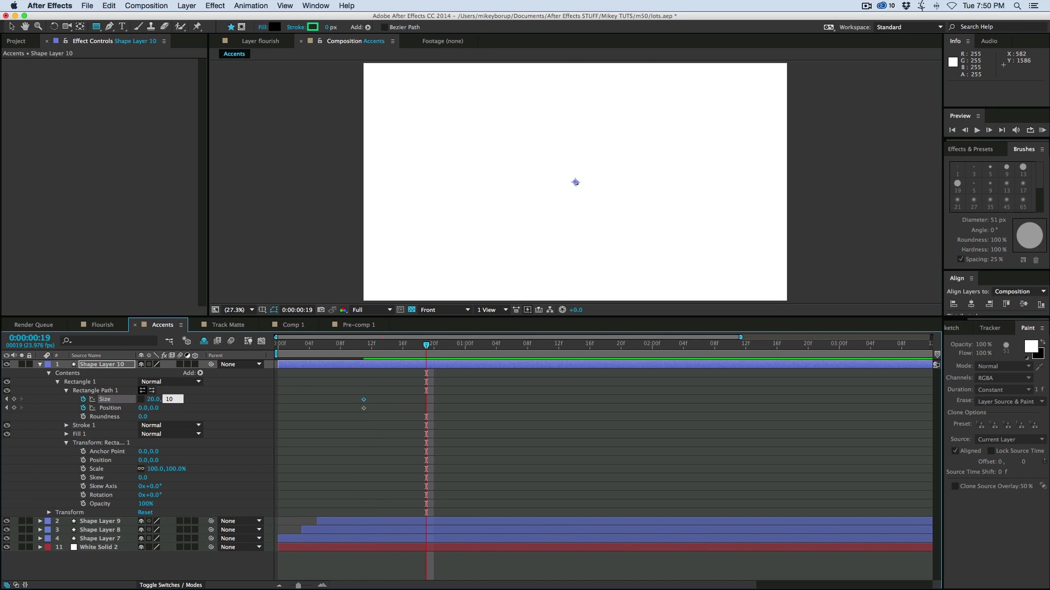
key(BackSpace)
key(BackSpace)
key(Return)
drag(158, 411, 64, 414)
At frame 22, keyframe the Rectangle Path's height at 0 and preview the line's animation from frame 11.
drag(388, 350, 448, 365)
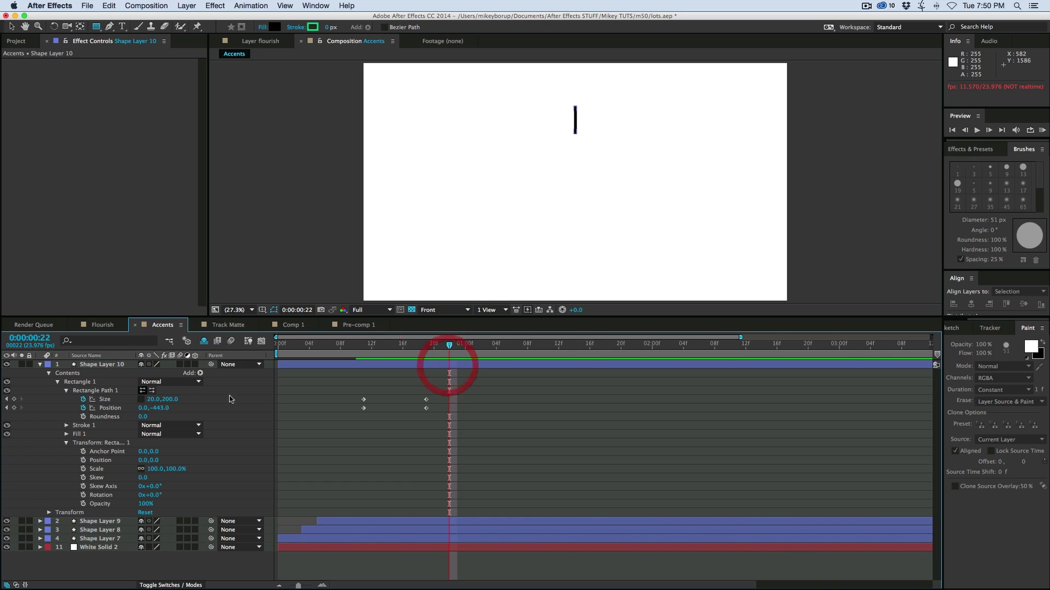
click(170, 400)
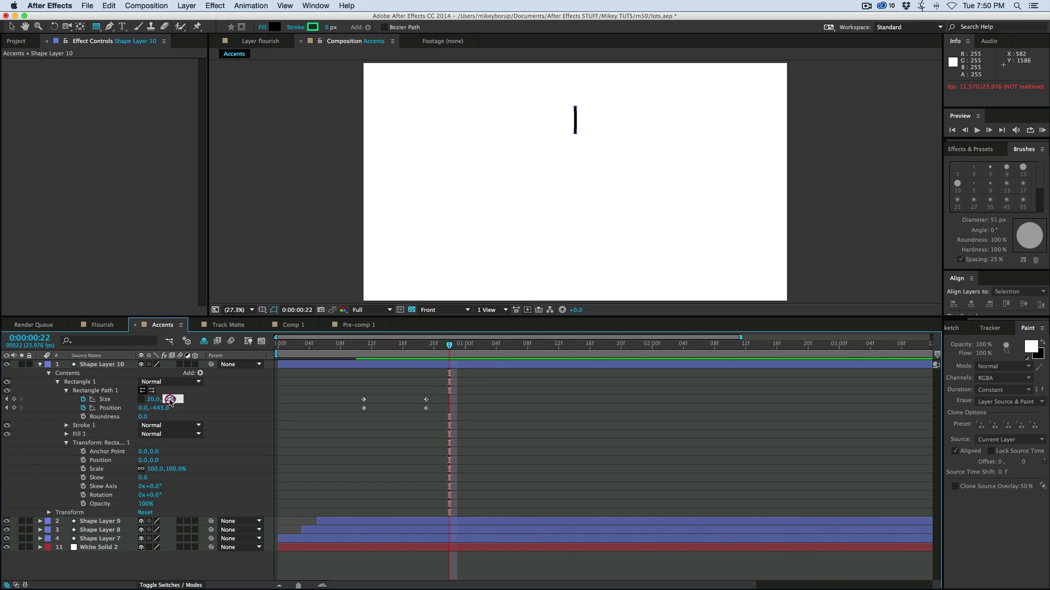
text(0)
key(Return)
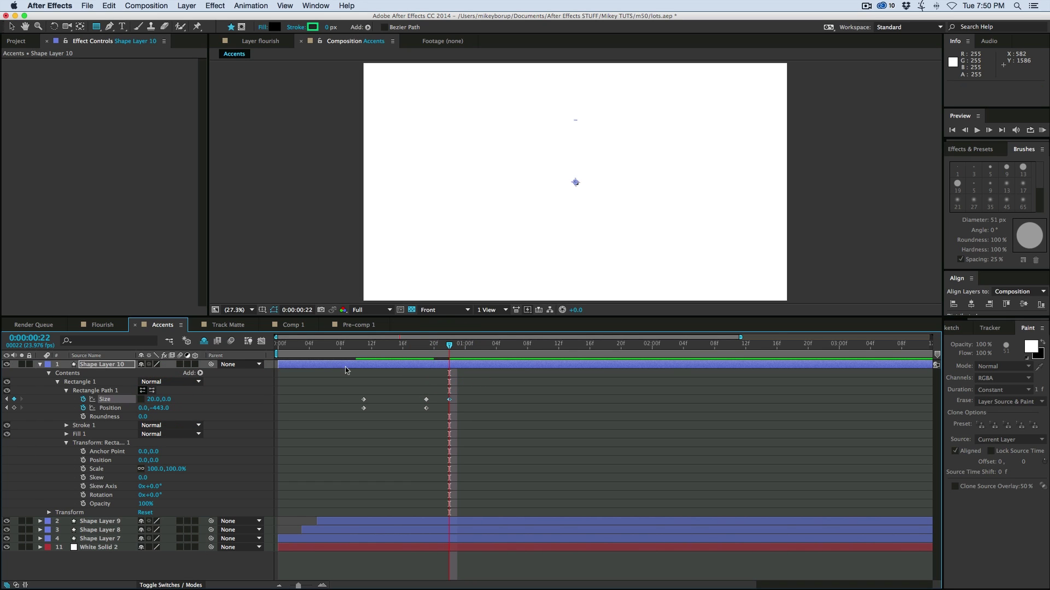
key(j)
key(j)
key(space)
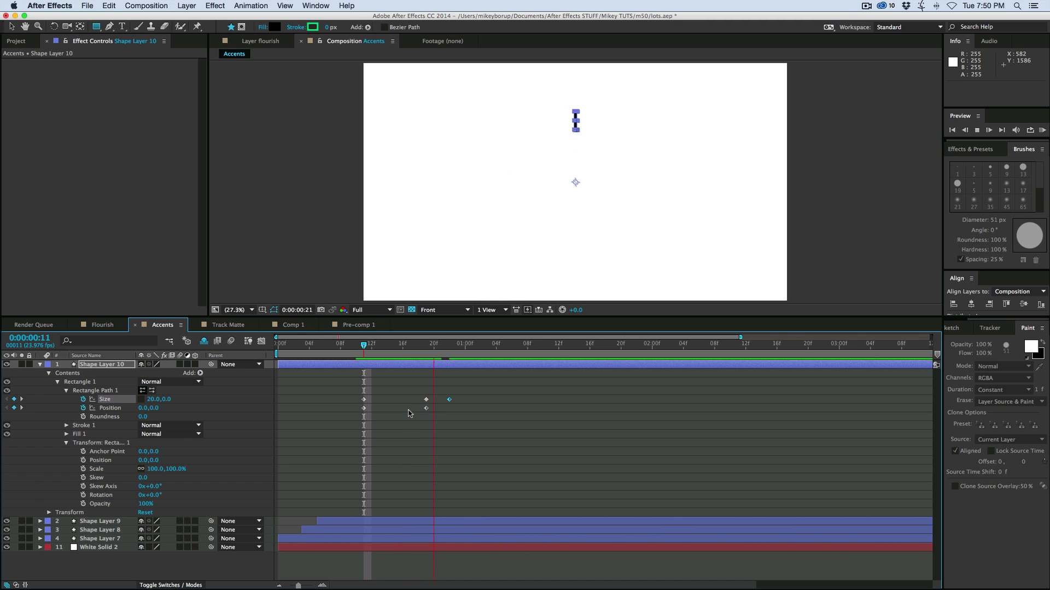
click(448, 375)
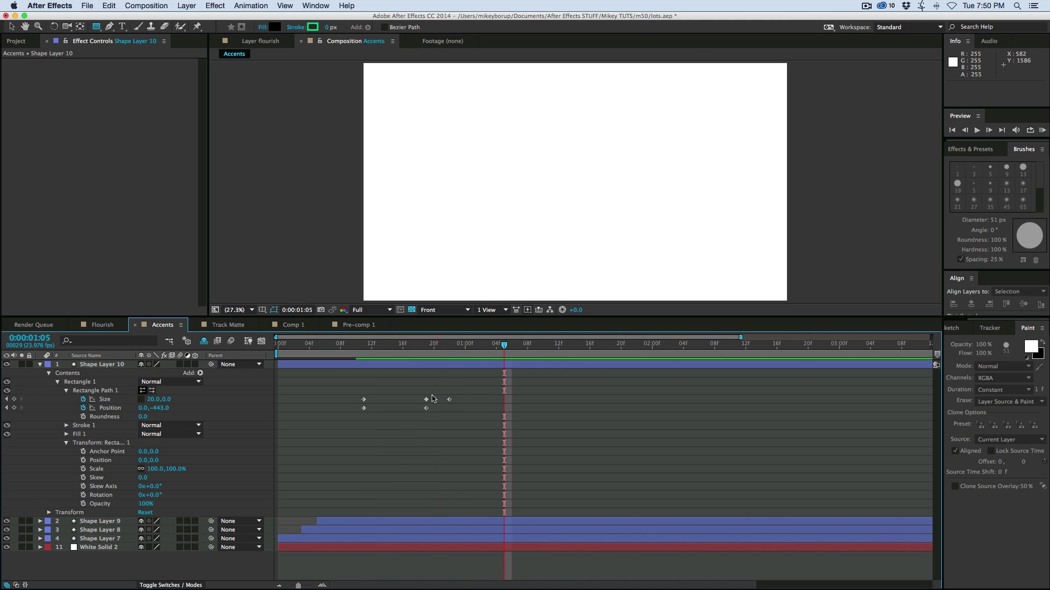
Shift the last two Size keyframes to frames 16 and 19, and set the ending Position keyframe to 0, -546.
click(424, 401)
drag(423, 401, 413, 402)
drag(428, 354, 356, 351)
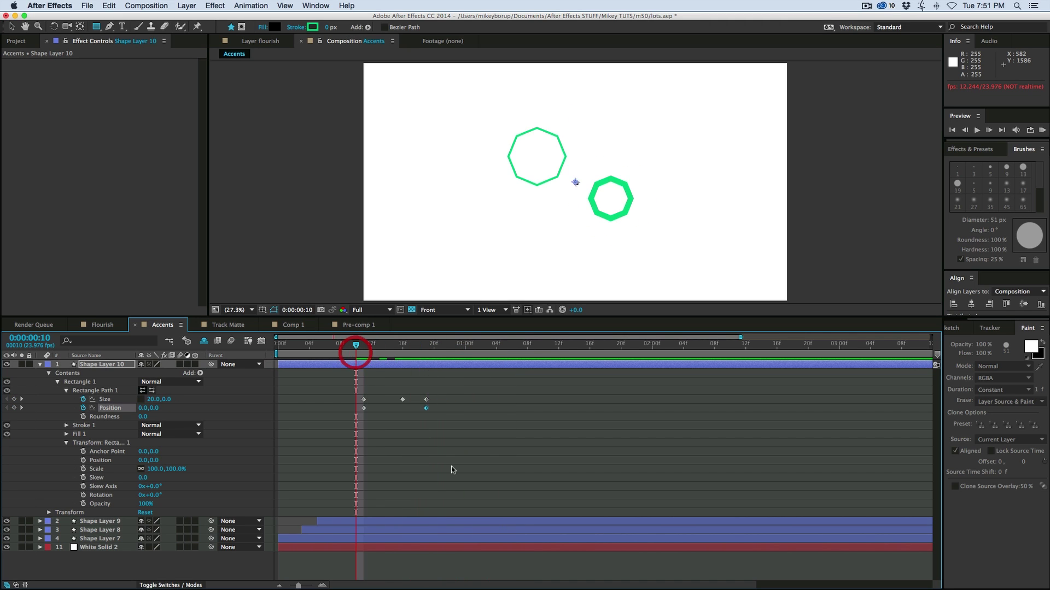
click(451, 465)
key(space)
key(space)
key(q)
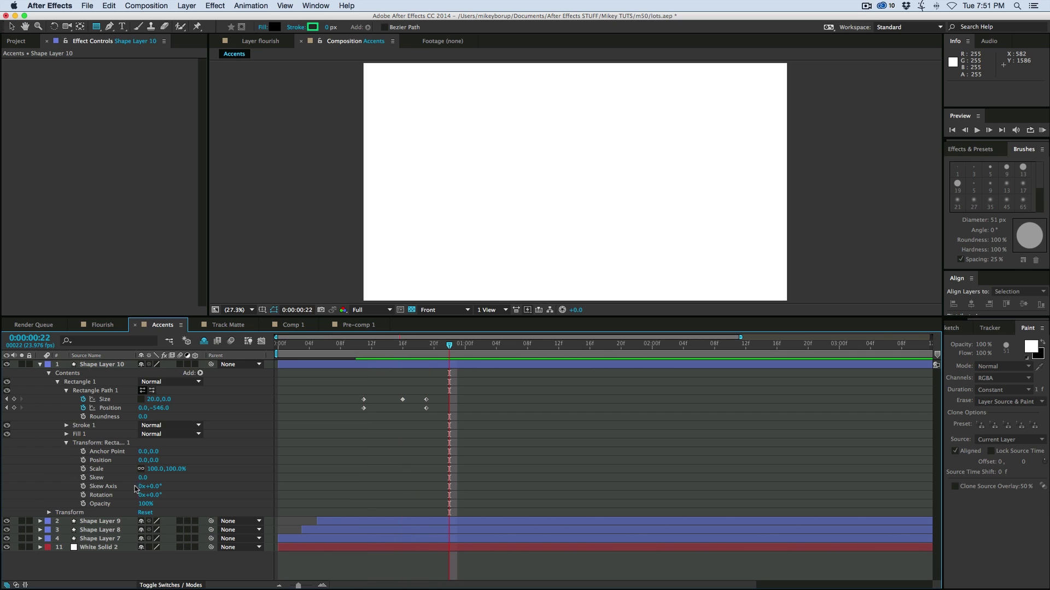
Hide the three octagon layers, Shape Layers 7 to 9, and preview the line's animation by itself.
click(100, 521)
shift+click(100, 539)
drag(6, 521, 7, 538)
drag(379, 347, 340, 347)
click(387, 453)
key(space)
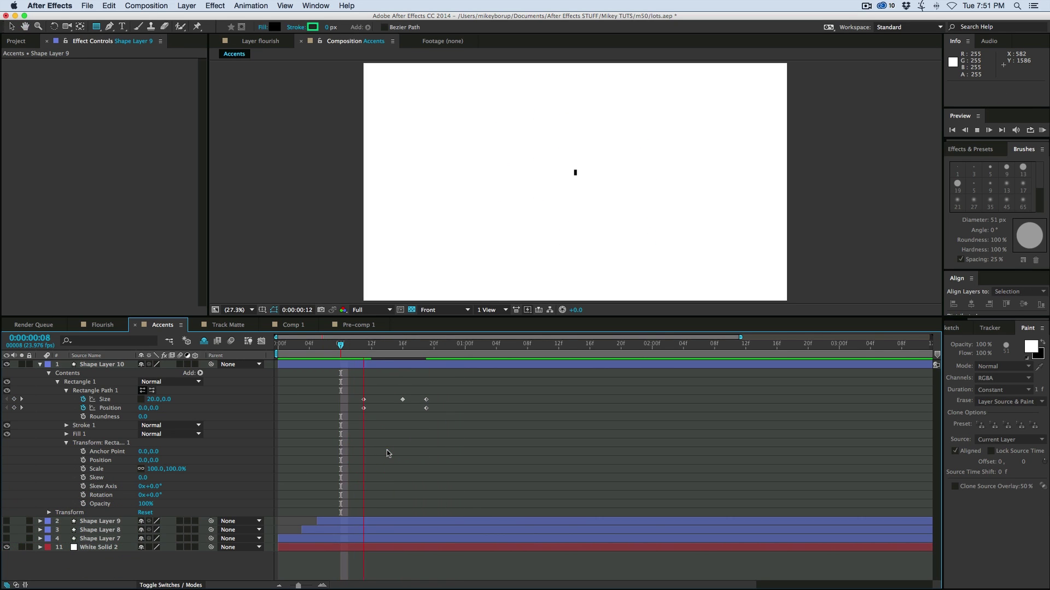
key(space)
click(347, 346)
key(space)
click(395, 345)
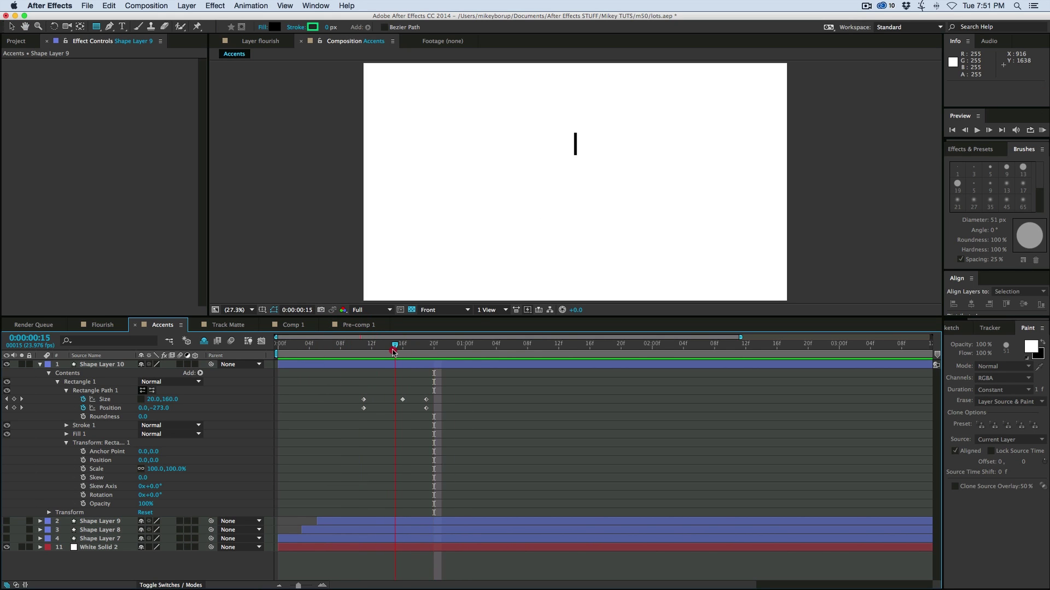
Add a Repeater to the Rectangle 1 group of Shape Layer 10.
click(66, 392)
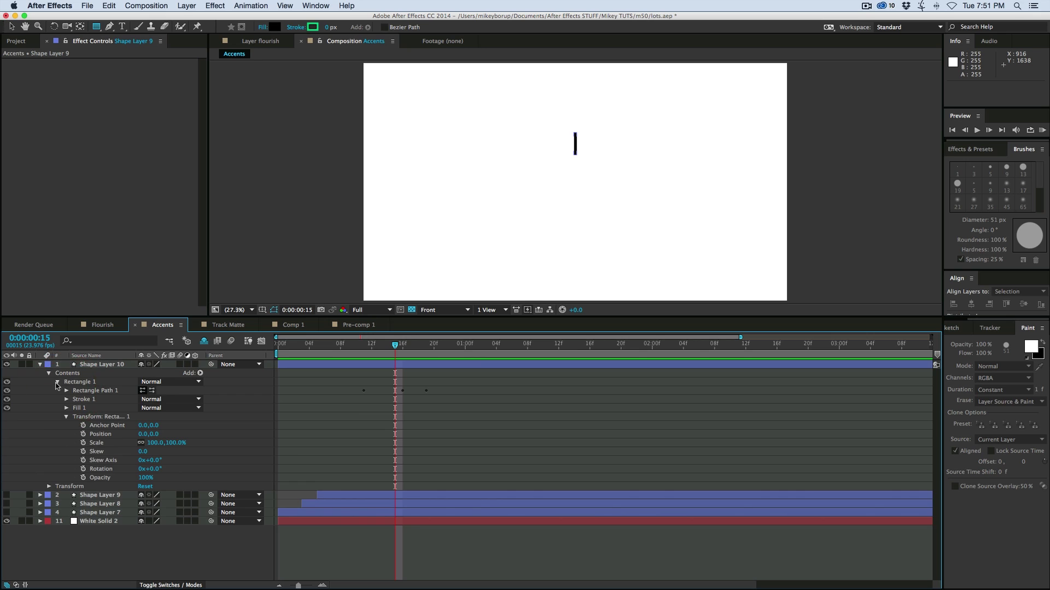
click(57, 381)
click(99, 364)
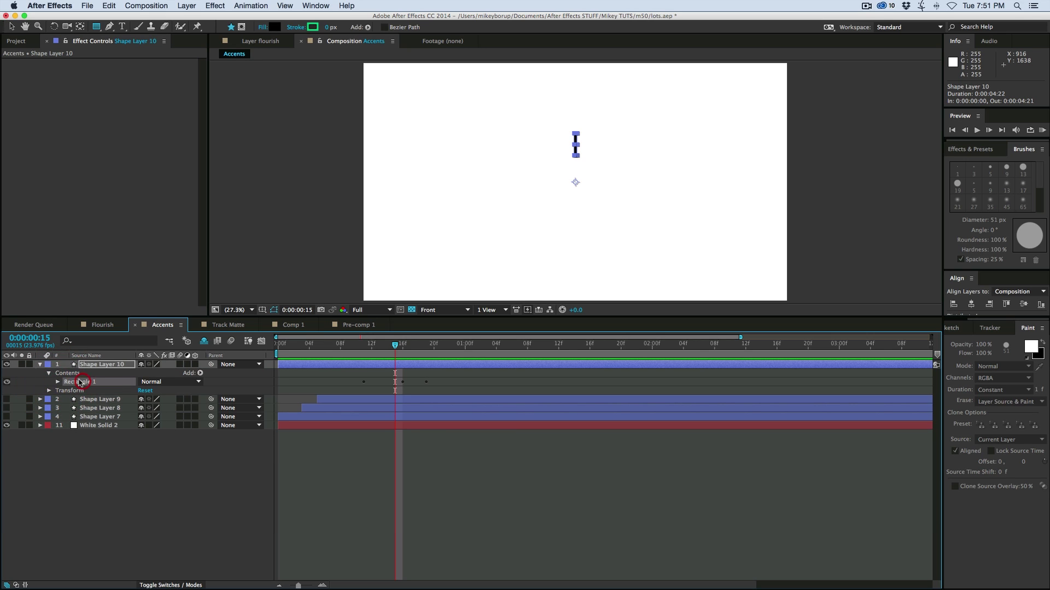
click(199, 373)
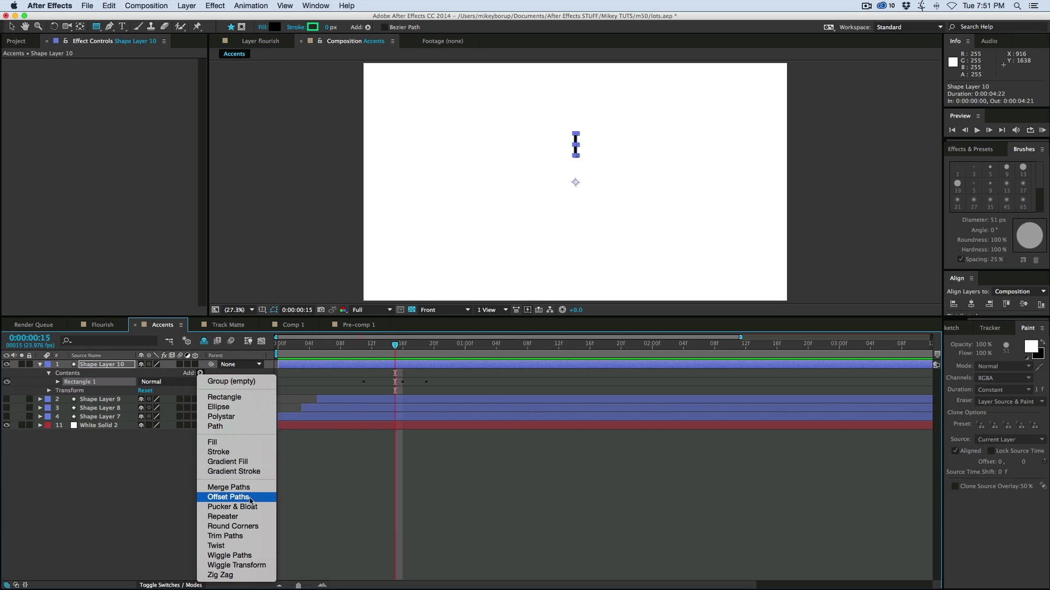
click(235, 517)
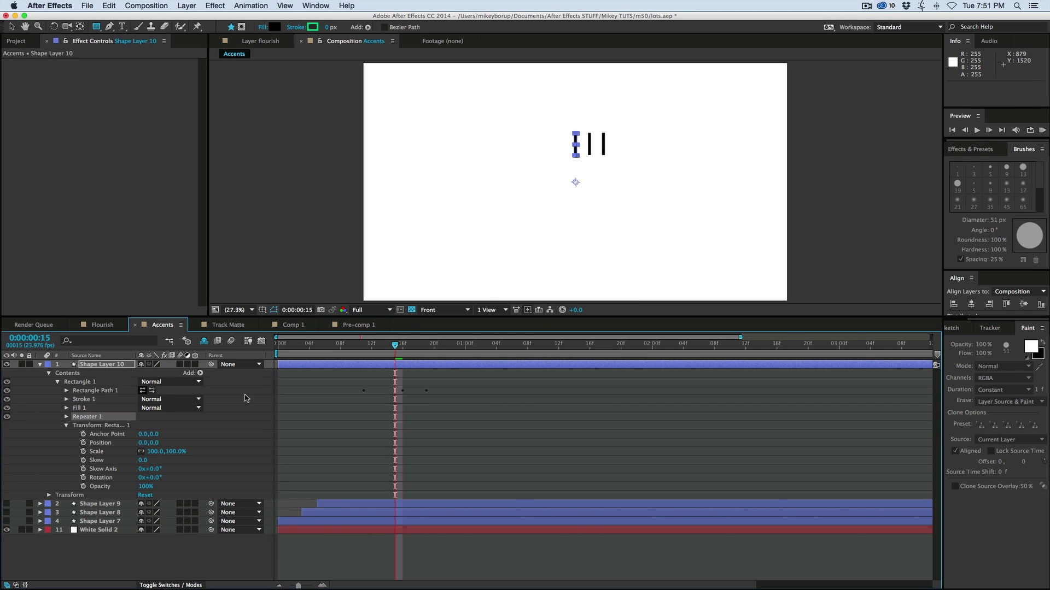
Set the Position in the Repeater's transform to 0, 0.
click(66, 417)
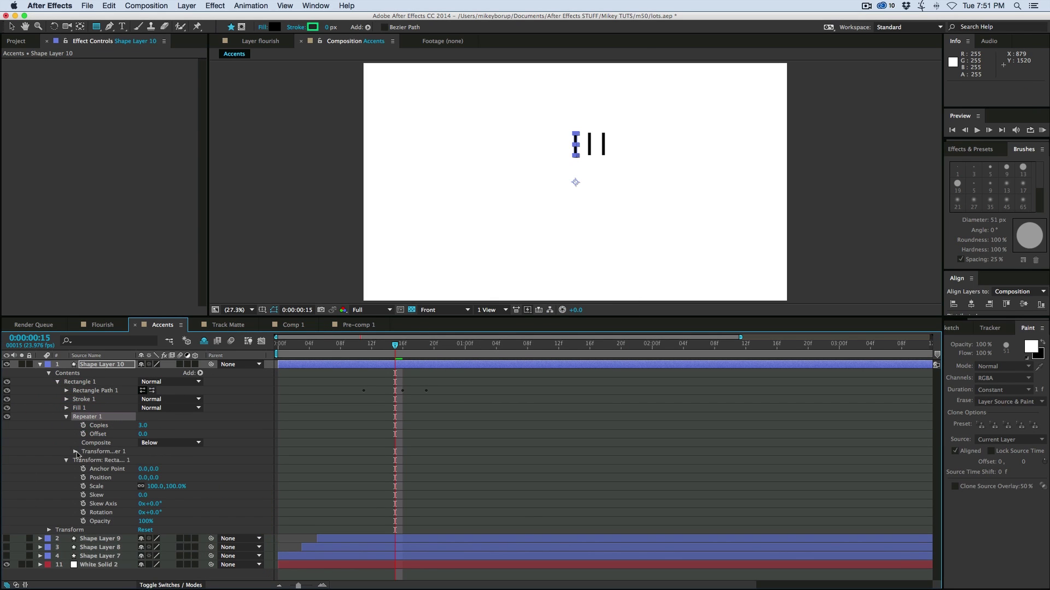
click(75, 452)
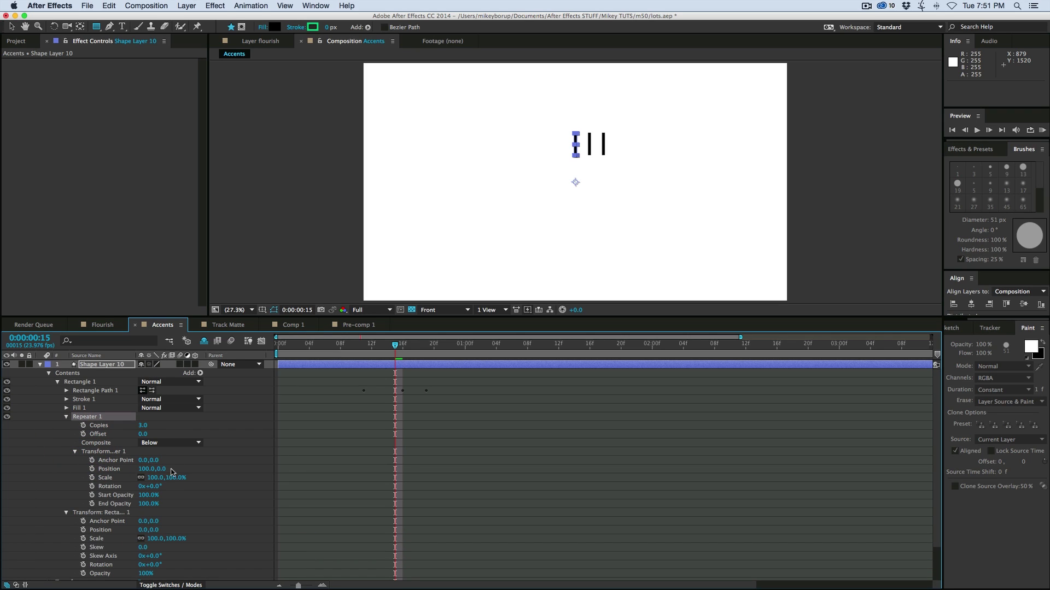
click(145, 468)
text(0)
key(Return)
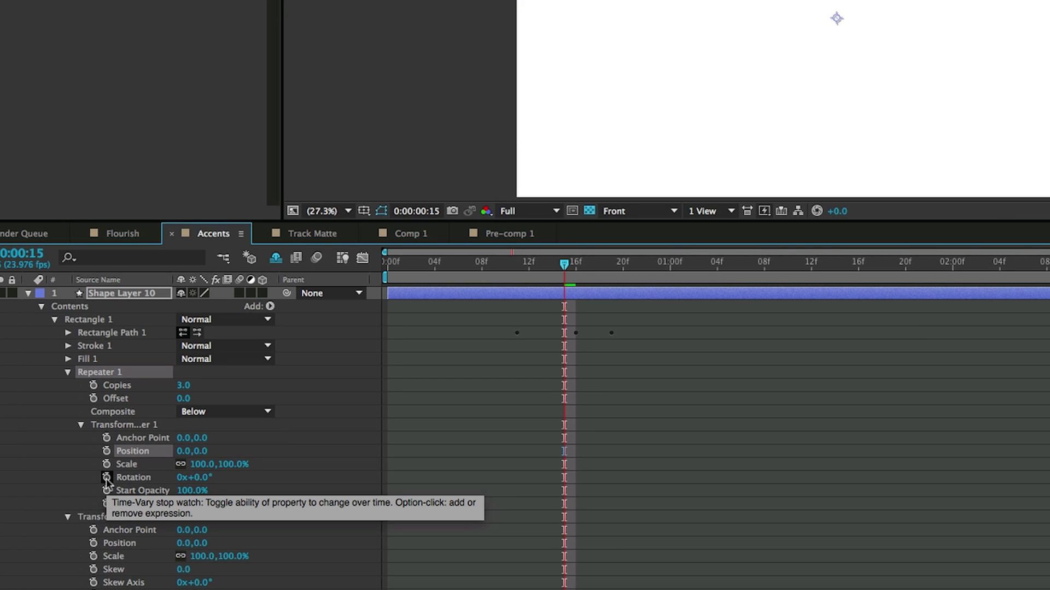
Give the Repeater's Rotation an expression that divides 360 by the Repeater's Copies value.
alt+click(106, 477)
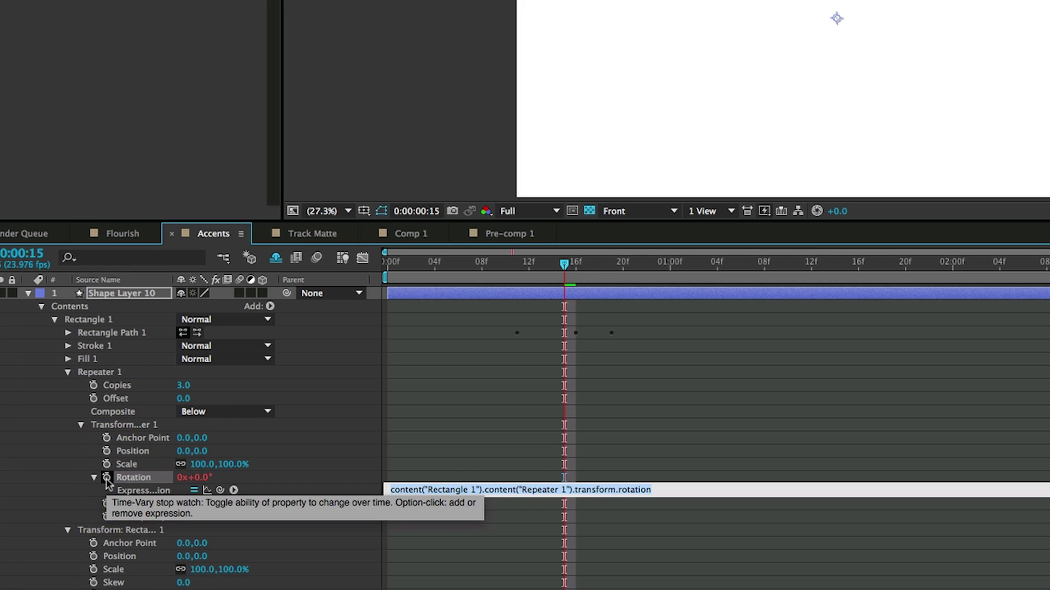
text(360/)
drag(221, 491, 121, 387)
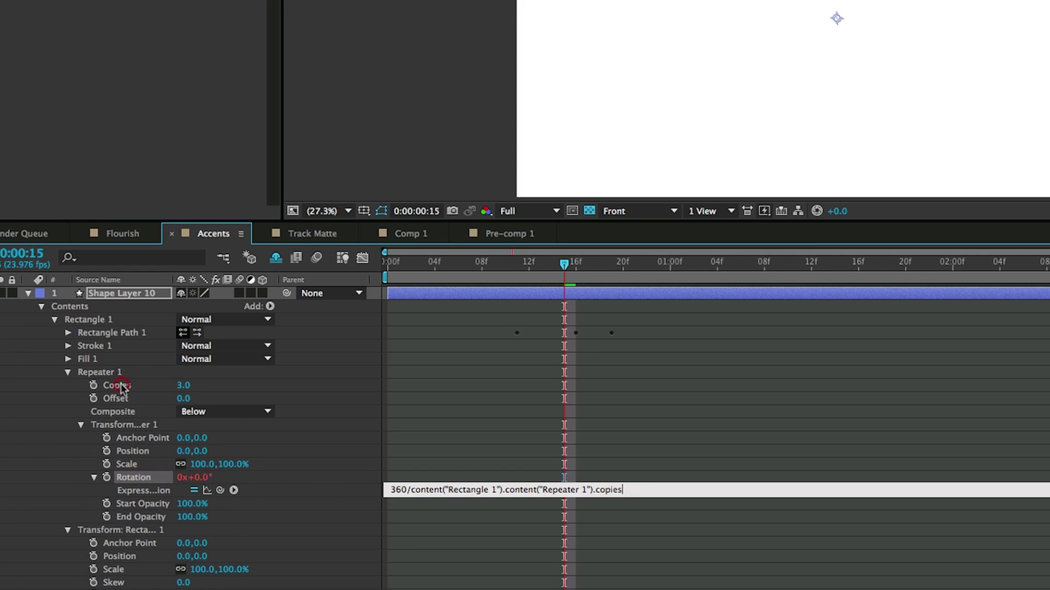
click(496, 406)
Set the Repeater's Copies to 9 and preview the radial line burst.
drag(142, 427, 144, 428)
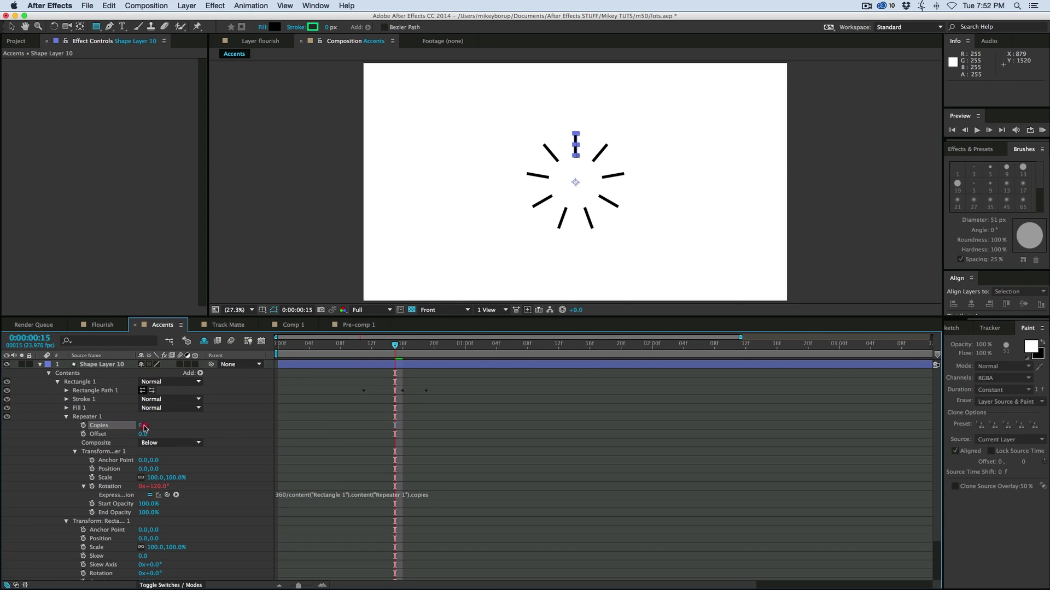
drag(394, 350, 356, 346)
key(space)
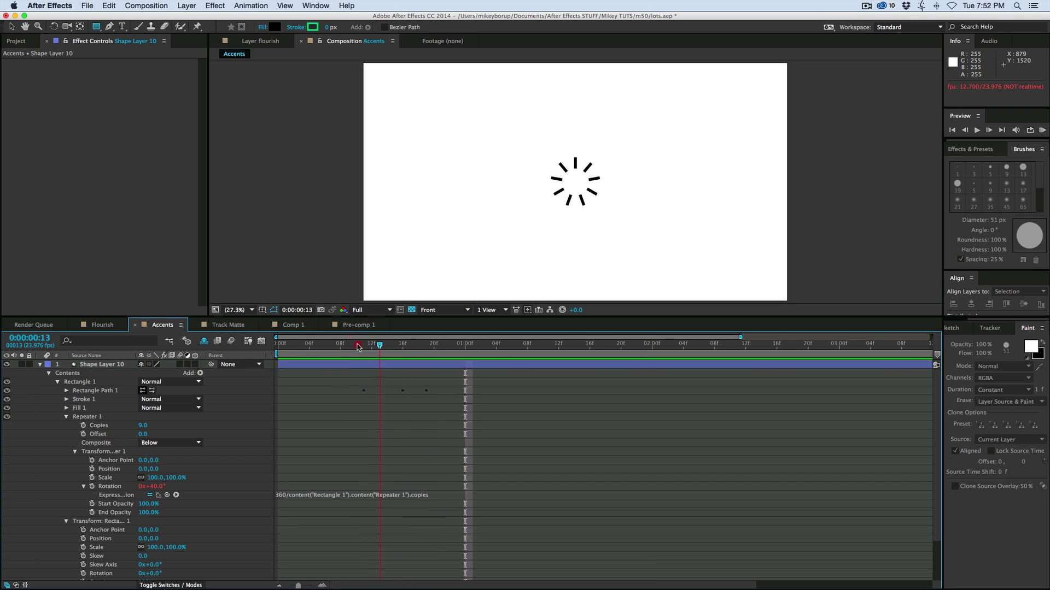
key(space)
drag(355, 350, 356, 351)
mouse_move(358, 351)
mouse_down()
mouse_move(410, 352)
mouse_move(372, 351)
mouse_up()
Undo the last value change and set Rectangle Path 1's starting Position keyframe at frame 11 to 0, -119.
key(super+z)
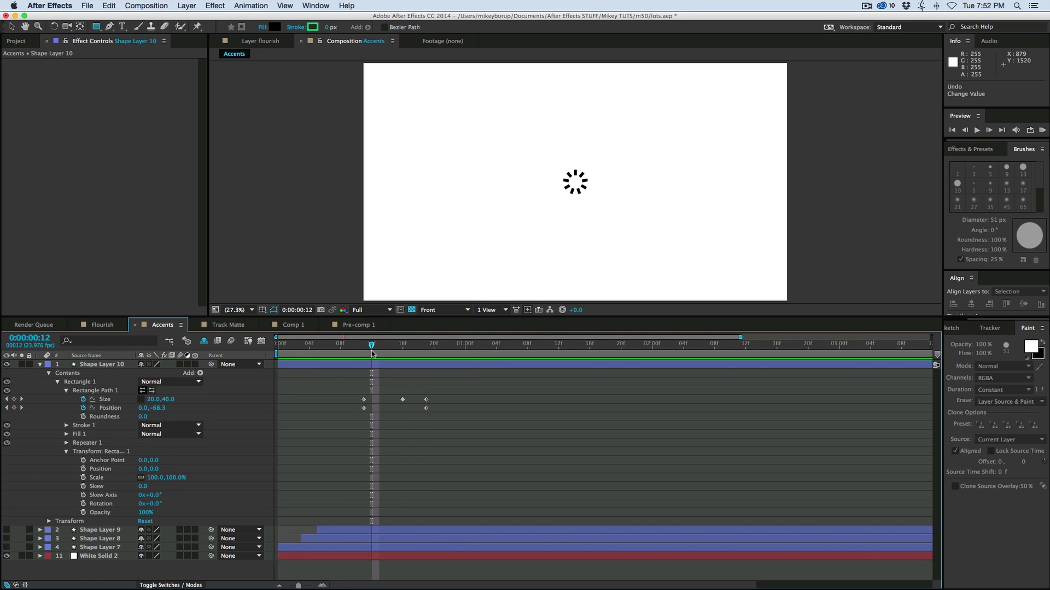
drag(371, 348, 363, 348)
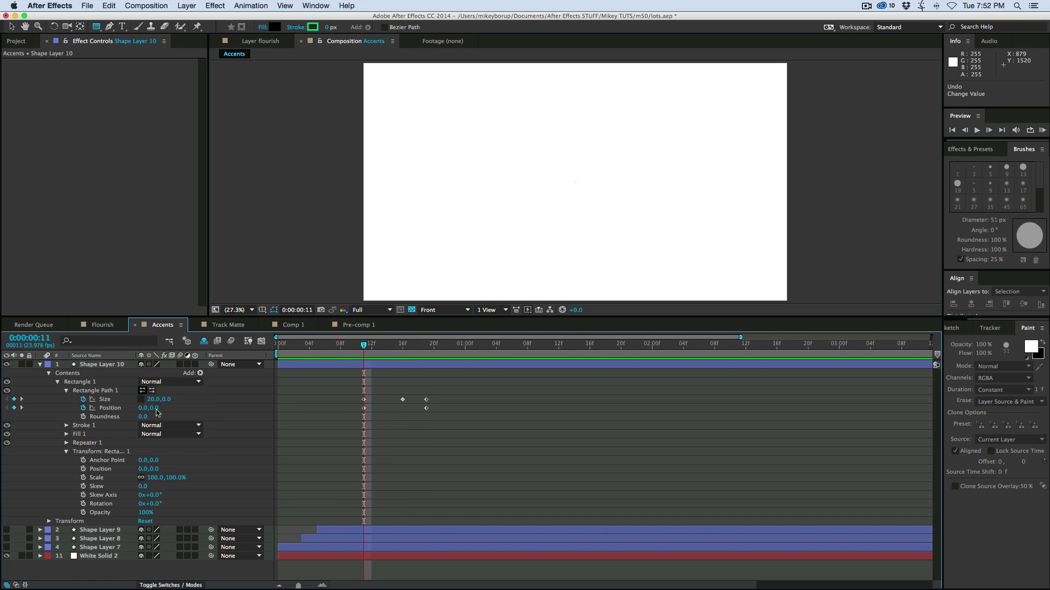
drag(154, 410, 92, 411)
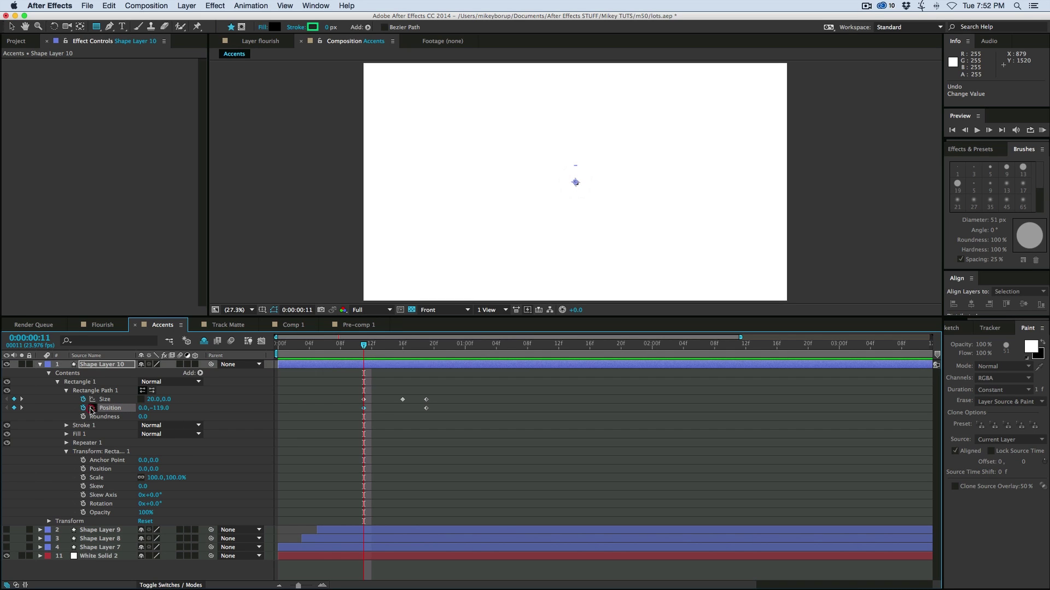
Play back the line burst and check its first frames around frames 10 to 12.
key(space)
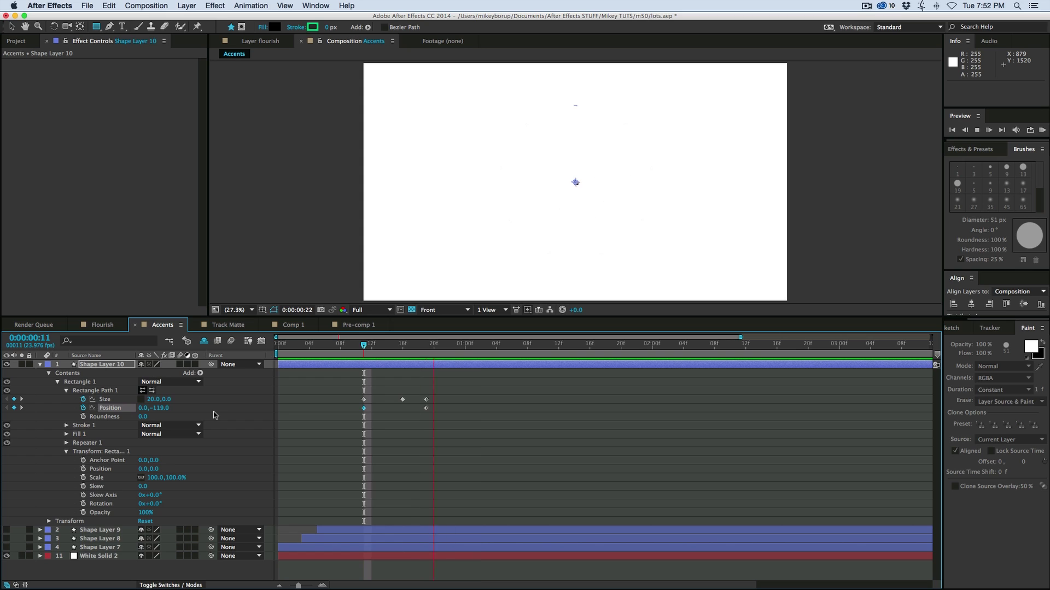
click(363, 356)
click(371, 356)
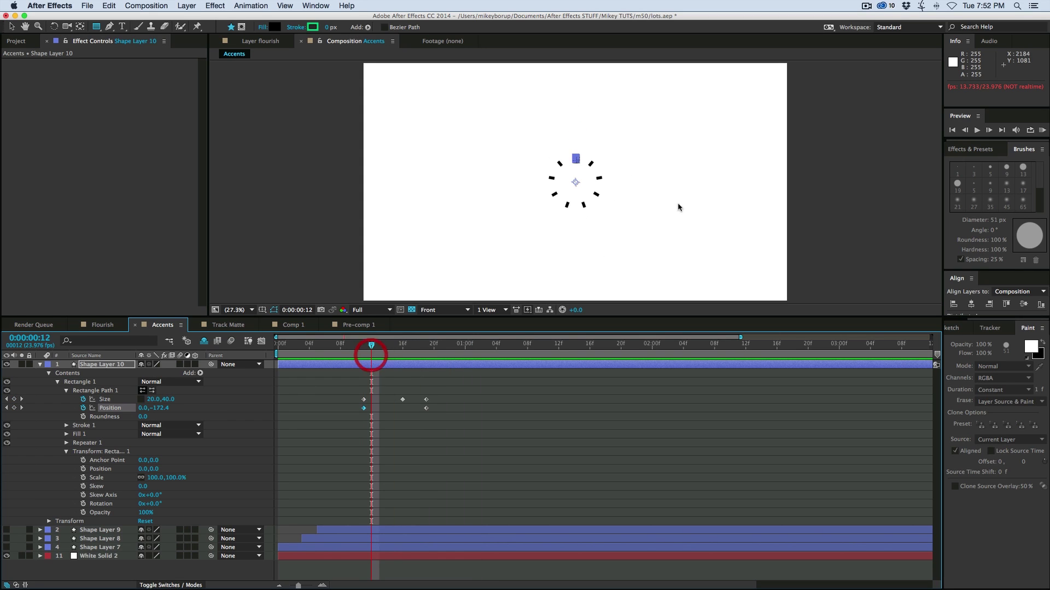
click(356, 344)
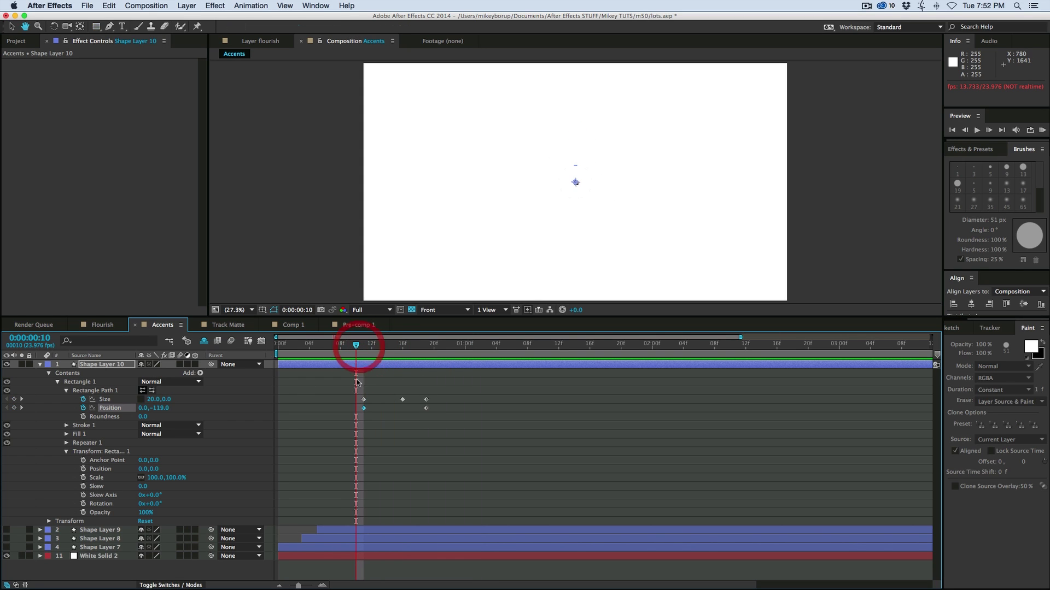
key(space)
click(410, 445)
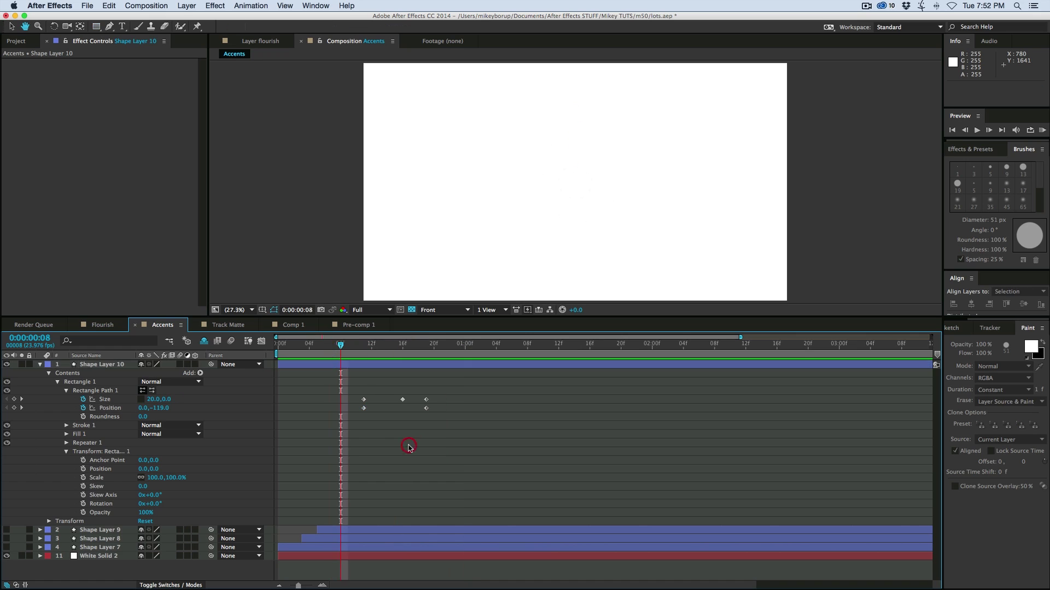
click(364, 345)
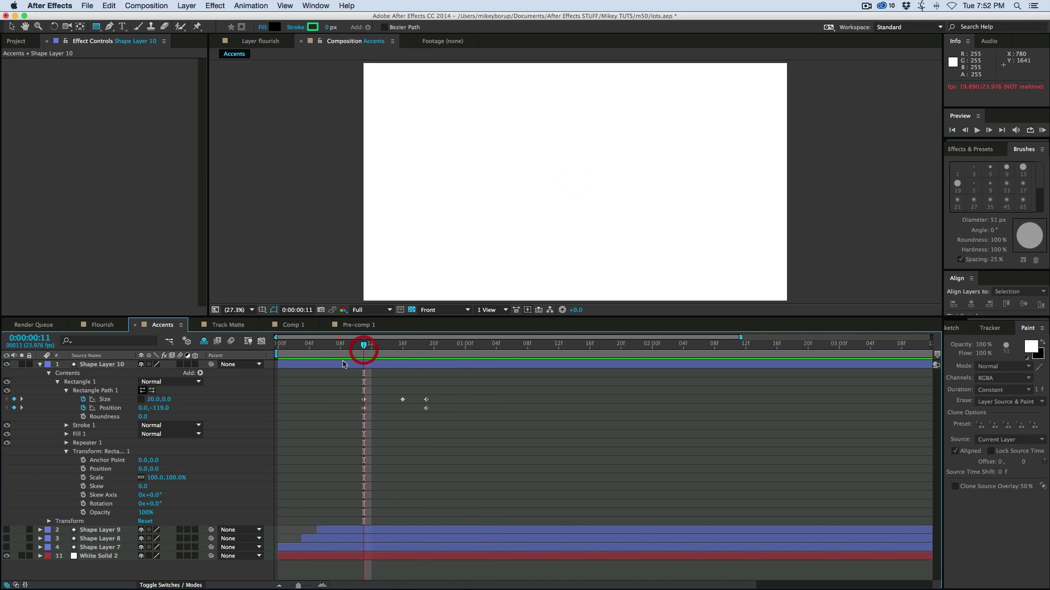
Collapse Shape Layer 10, show Shape Layers 7 to 9 again, and preview all the accents from the start.
click(39, 364)
drag(7, 374, 7, 390)
key(Home)
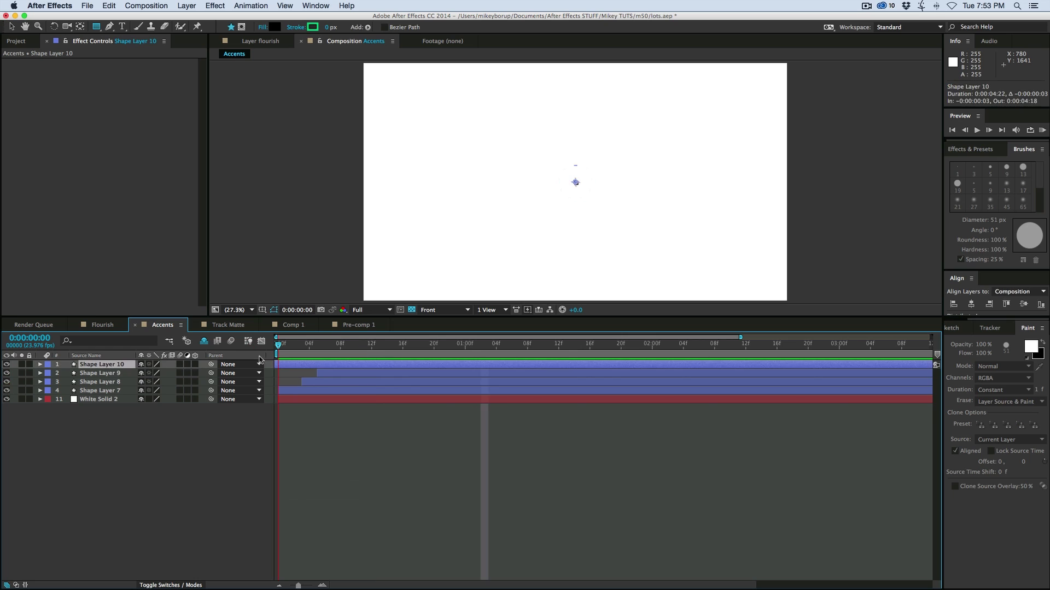
click(351, 446)
key(space)
key(space)
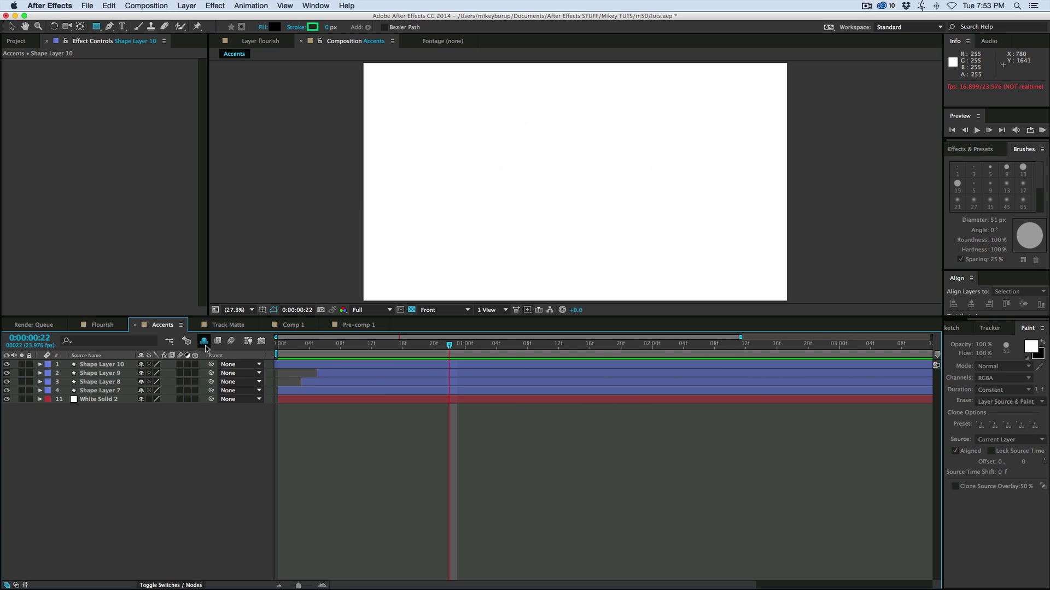
click(246, 6)
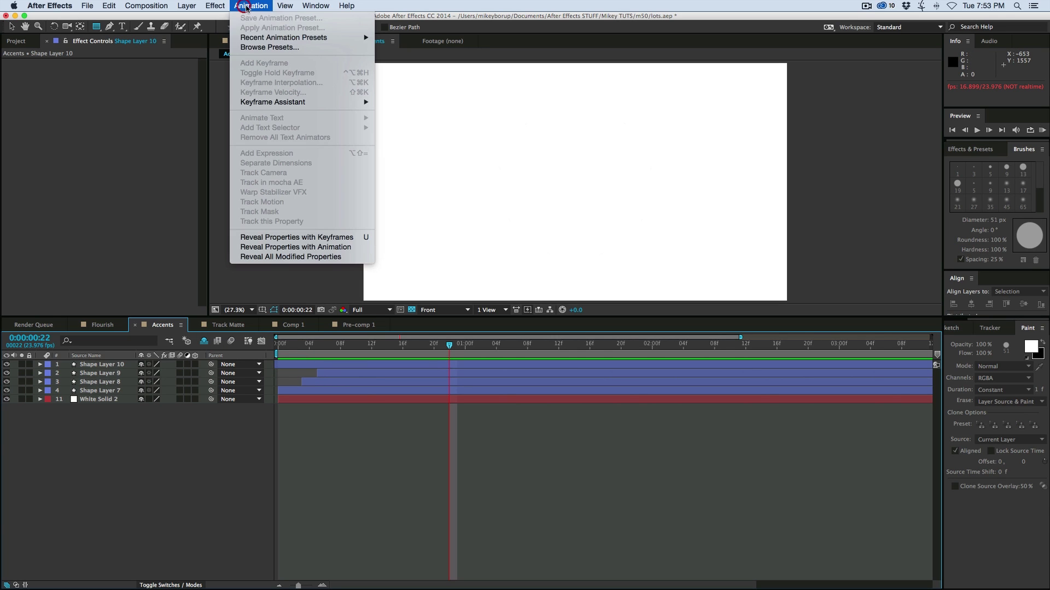
click(381, 456)
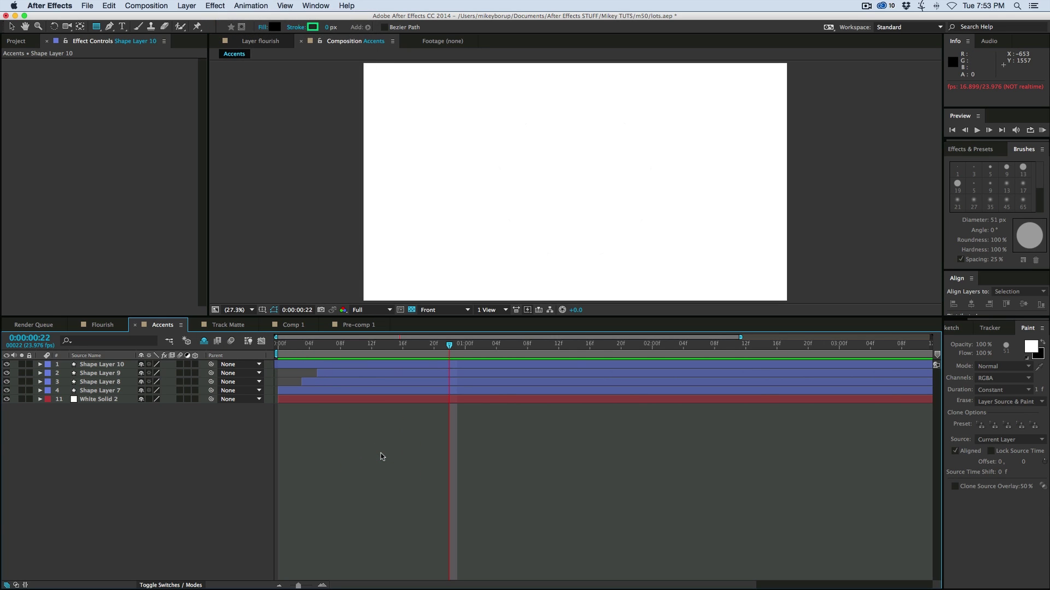